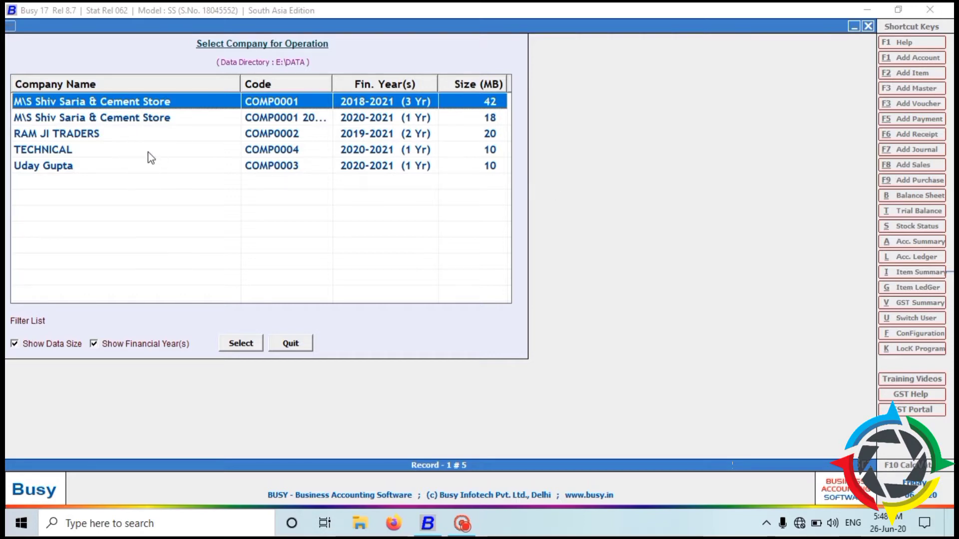
Open the TECHNICAL company and log in with its user name and password.
{"action": "left_click", "coordinate": [132, 151]}
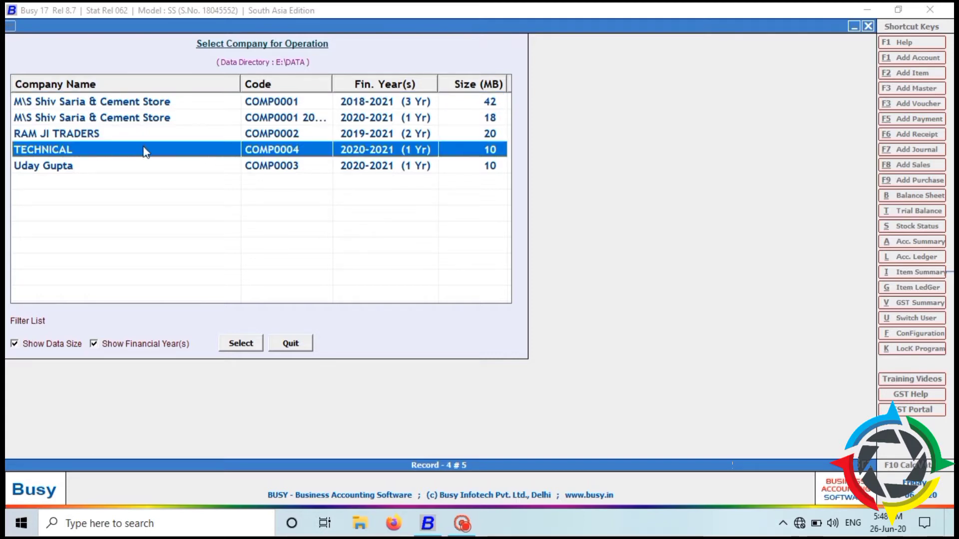
{"action": "double_click", "coordinate": [144, 150]}
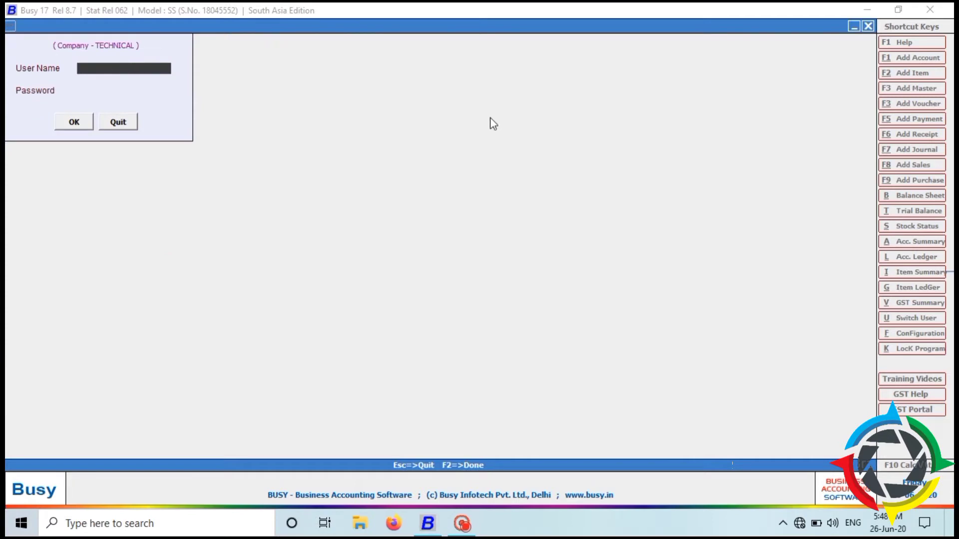
{"action": "type", "text": "U"}
{"action": "key", "text": "Return"}
{"action": "key", "text": "Tab"}
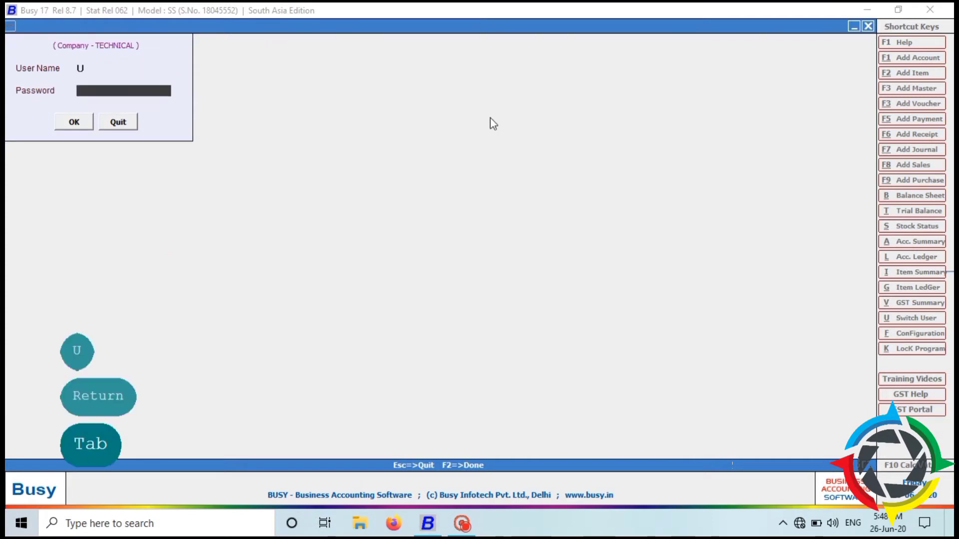
{"action": "type", "text": "U"}
{"action": "key", "text": "Return"}
{"action": "key", "text": "Tab"}
{"action": "key", "text": "Return"}
{"action": "key", "text": "Return"}
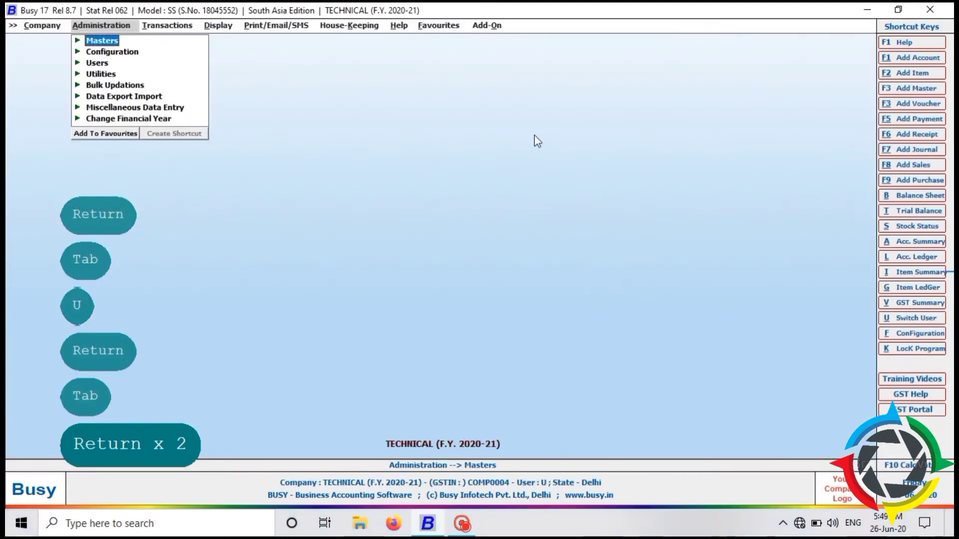
Close TECHNICAL, back out of the company selection list, and start a new company.
{"action": "key", "text": "Escape"}
{"action": "key", "text": "Escape"}
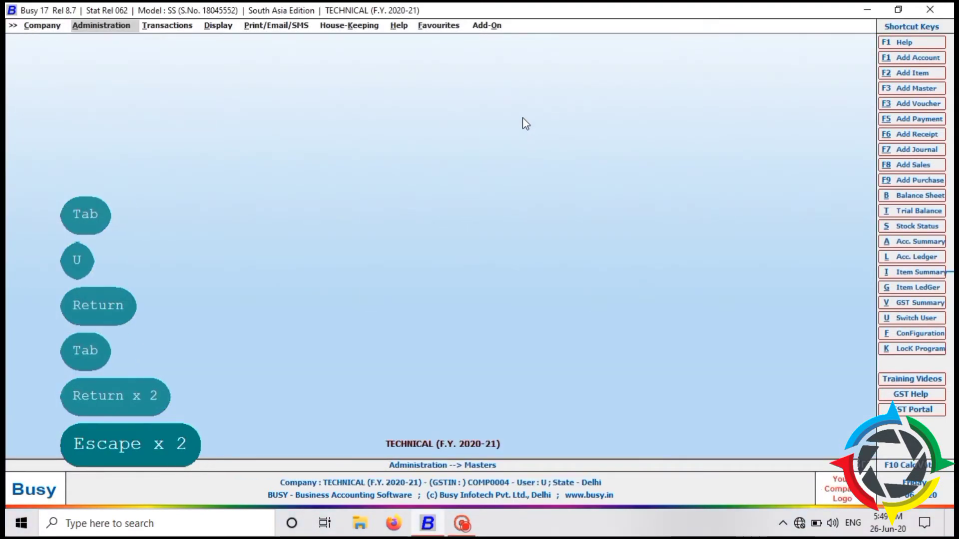
{"action": "key", "text": "Left"}
{"action": "key", "text": "Return"}
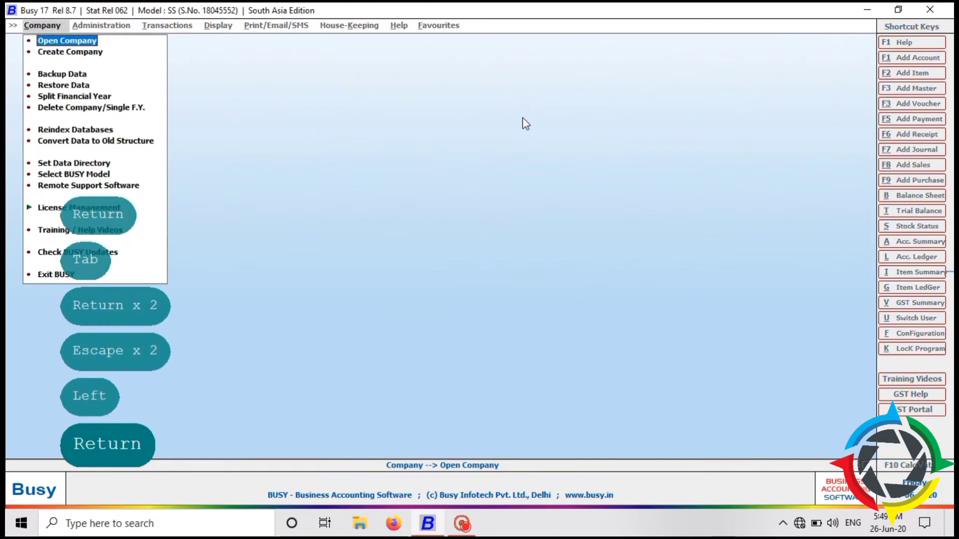
{"action": "key", "text": "Return"}
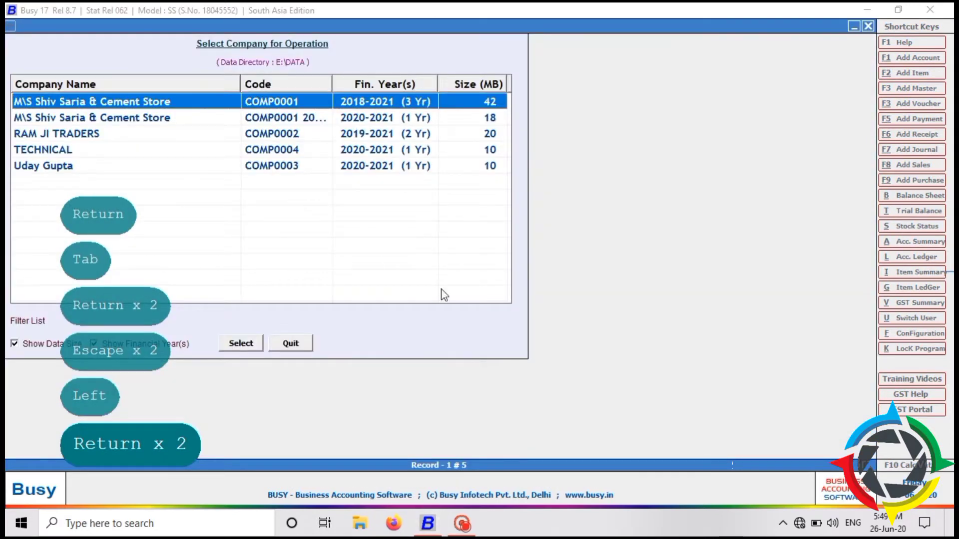
{"action": "left_click", "coordinate": [162, 149]}
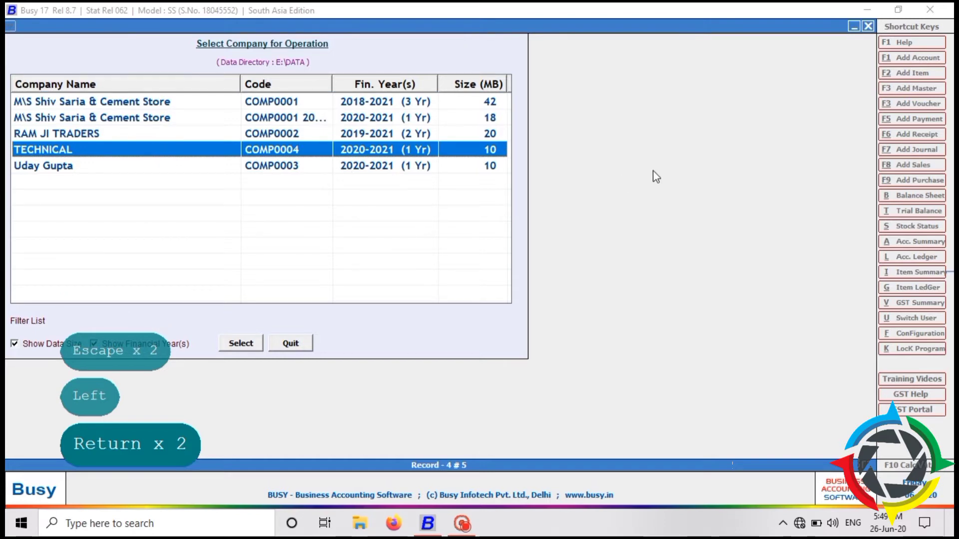
{"action": "key", "text": "Escape"}
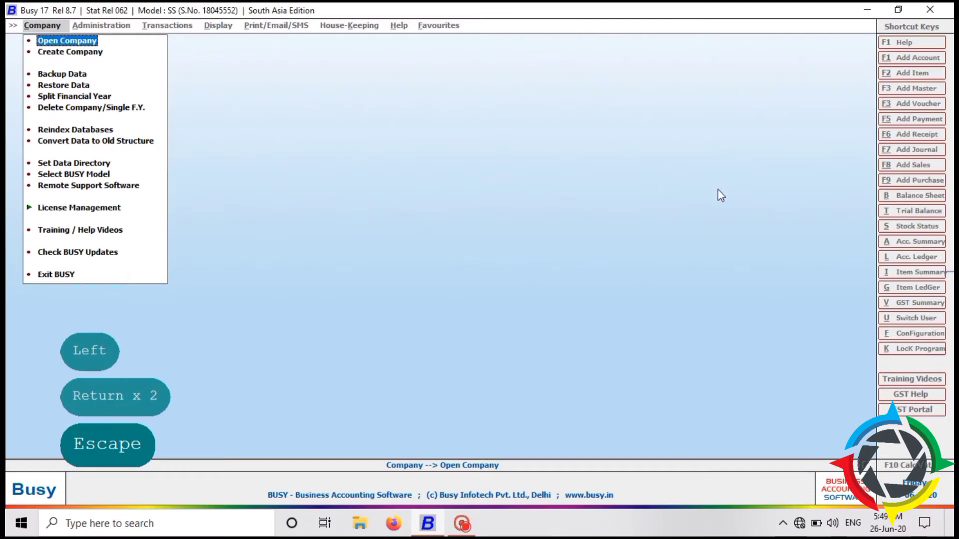
{"action": "left_click", "coordinate": [49, 52]}
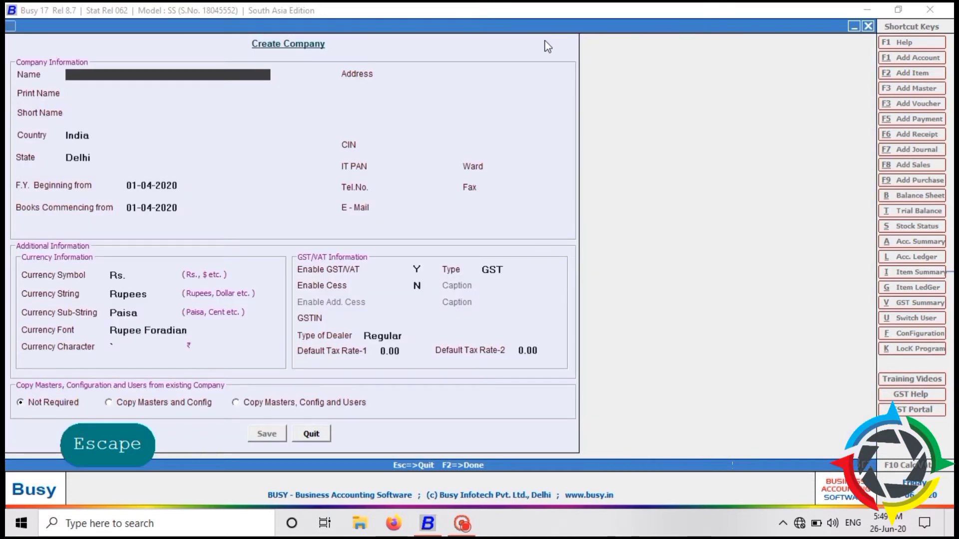
Create company SAMPLE with India and Delhi defaults, save it, and acknowledge the confirmation.
{"action": "type", "text": "SAM"}
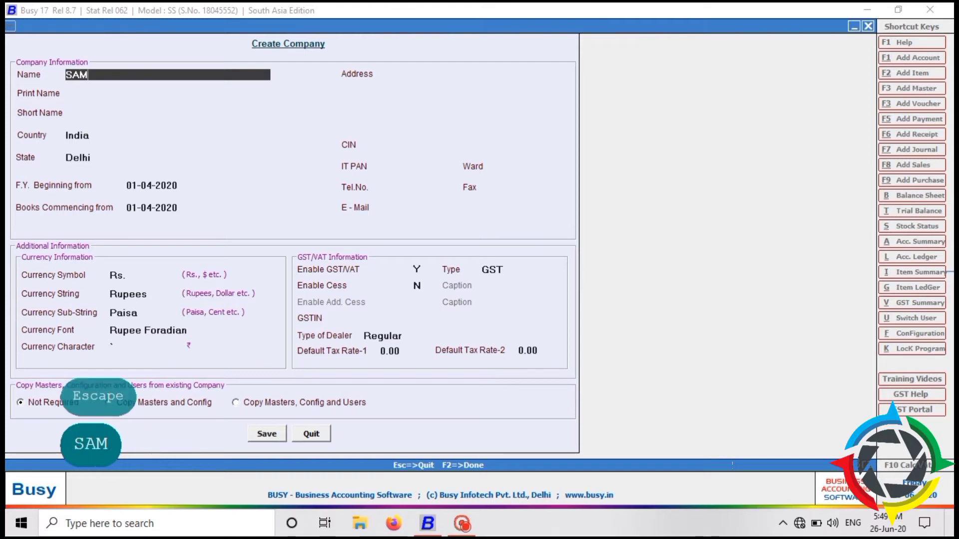
{"action": "type", "text": "PLE"}
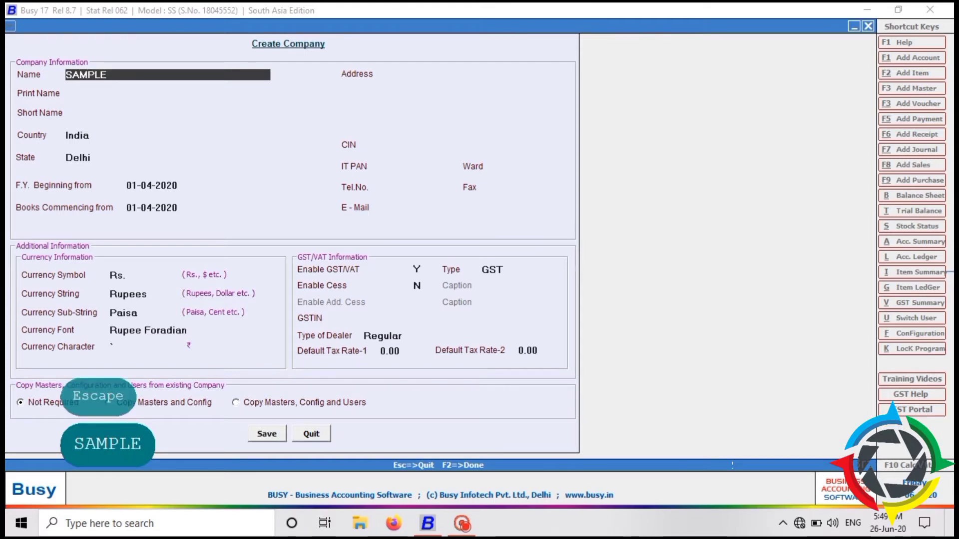
{"action": "key", "text": "Return"}
{"action": "key", "text": "Tab"}
{"action": "key", "text": "Return"}
{"action": "key", "text": "Tab"}
{"action": "key", "text": "Return"}
{"action": "key", "text": "Tab"}
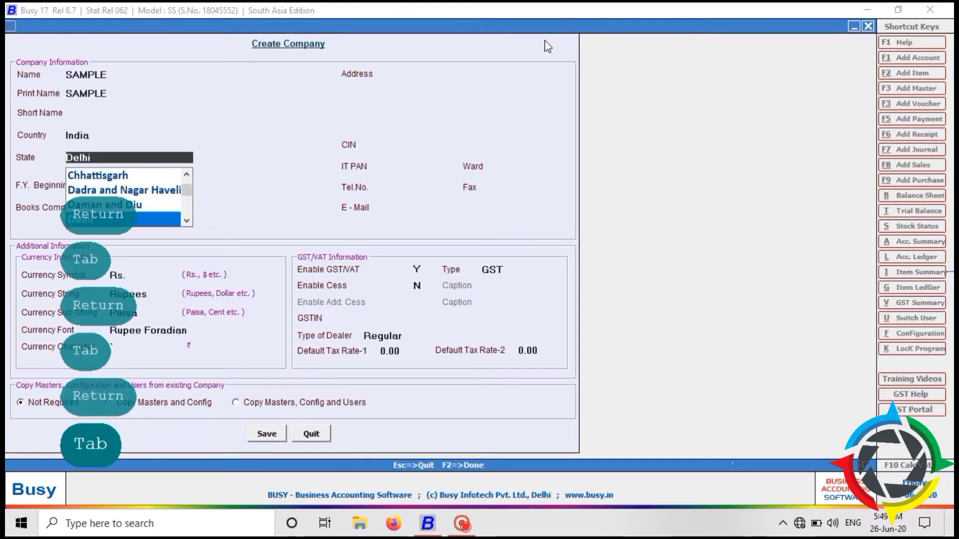
{"action": "key", "text": "Return"}
{"action": "key", "text": "Return"}
{"action": "key", "text": "Return"}
{"action": "key", "text": "Return"}
{"action": "key", "text": "Return"}
{"action": "key", "text": "Return"}
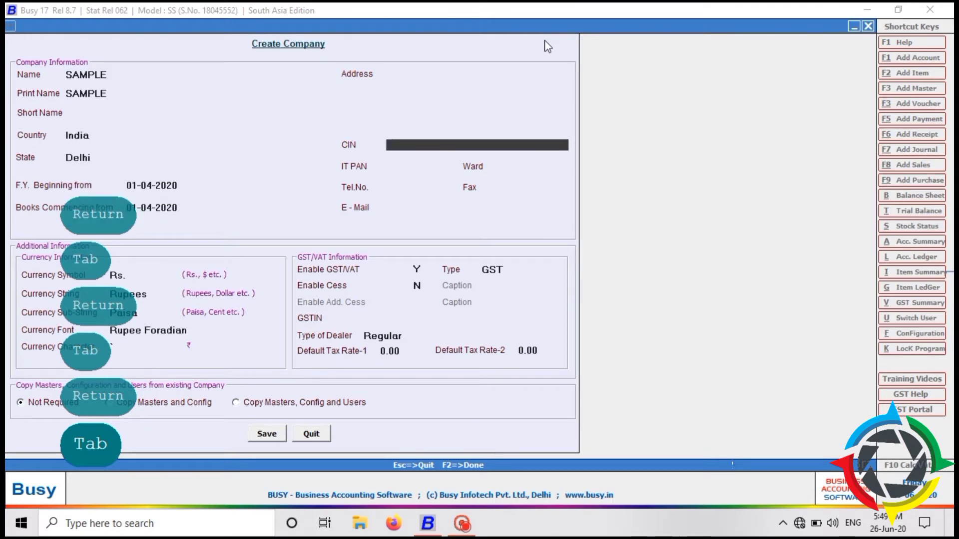
{"action": "key", "text": "Return"}
{"action": "key", "text": "Return"}
{"action": "key", "text": "Return"}
{"action": "key", "text": "Return"}
{"action": "key", "text": "Return"}
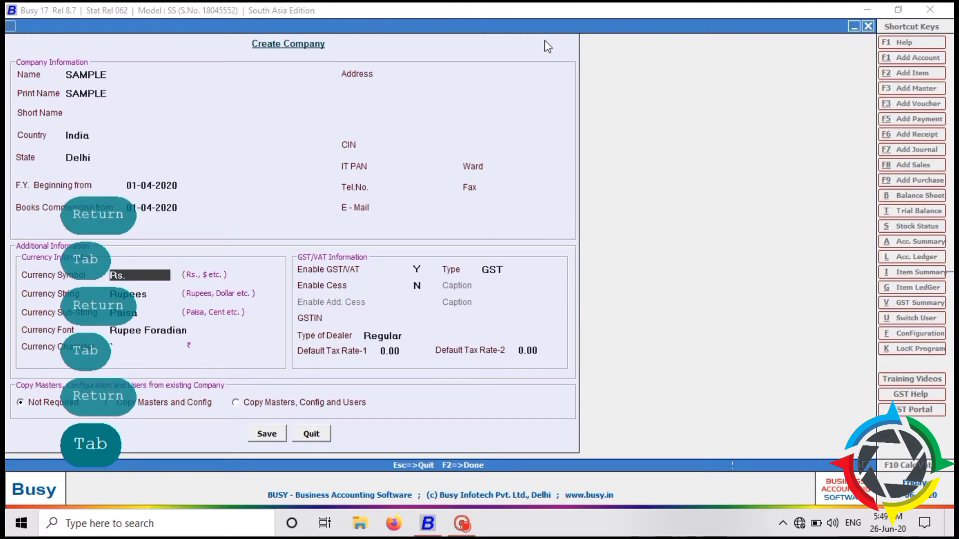
{"action": "key", "text": "F2"}
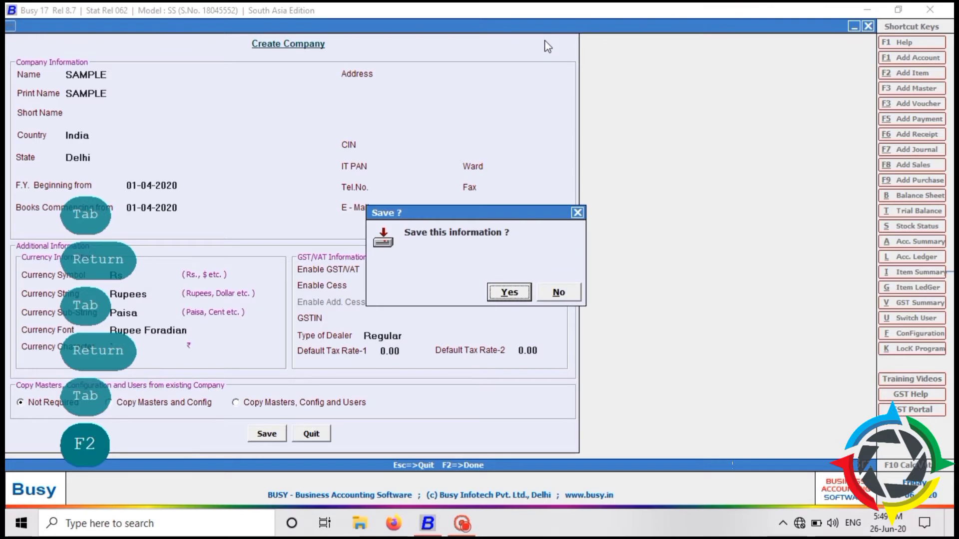
{"action": "key", "text": "F2"}
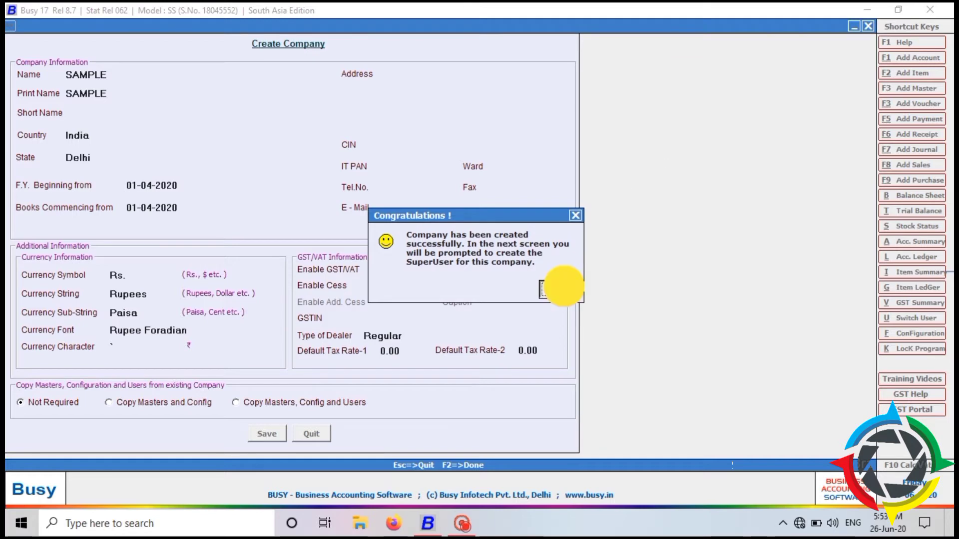
{"action": "left_click", "coordinate": [557, 289]}
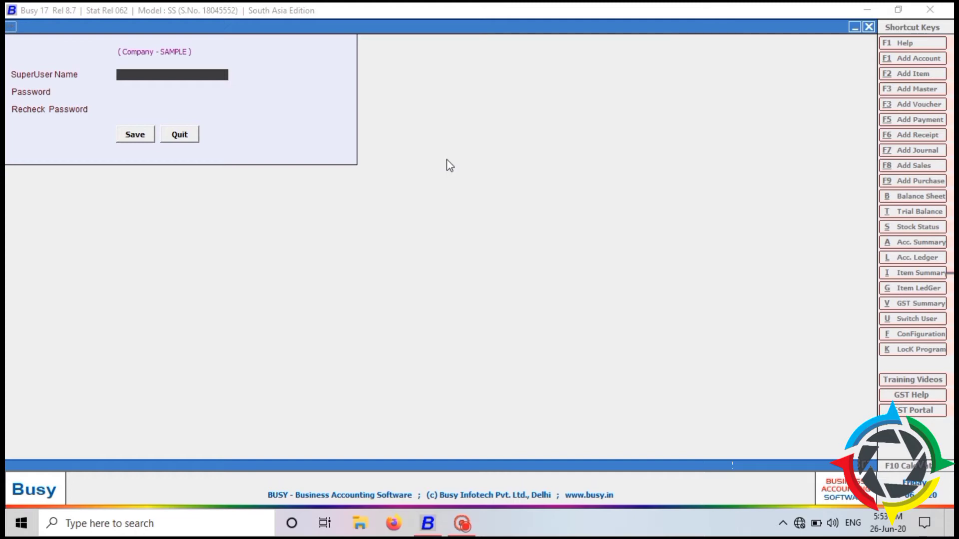
Set up the SAMPLE superuser with a user name and a confirmed password.
{"action": "type", "text": "T"}
{"action": "key", "text": "Return"}
{"action": "key", "text": "Tab"}
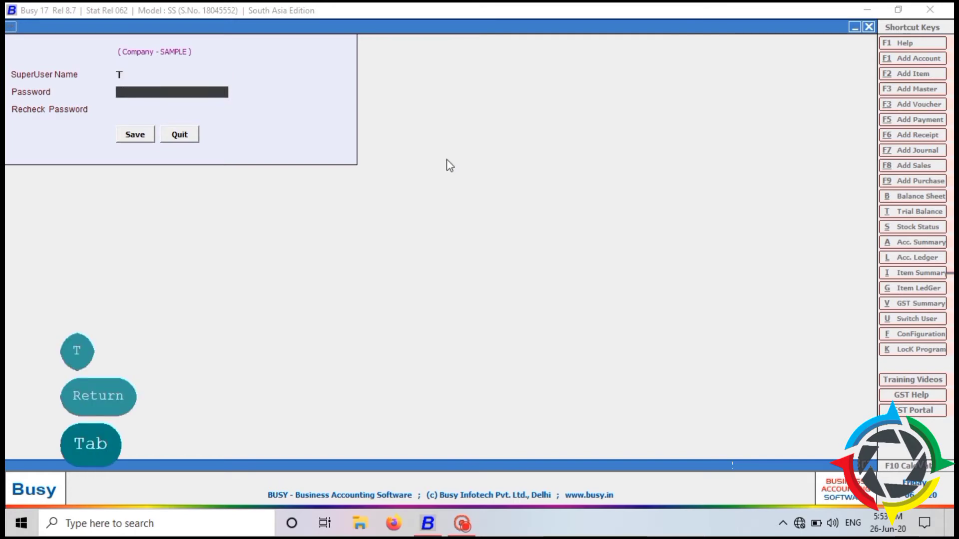
{"action": "type", "text": "T"}
{"action": "key", "text": "Return"}
{"action": "key", "text": "Tab"}
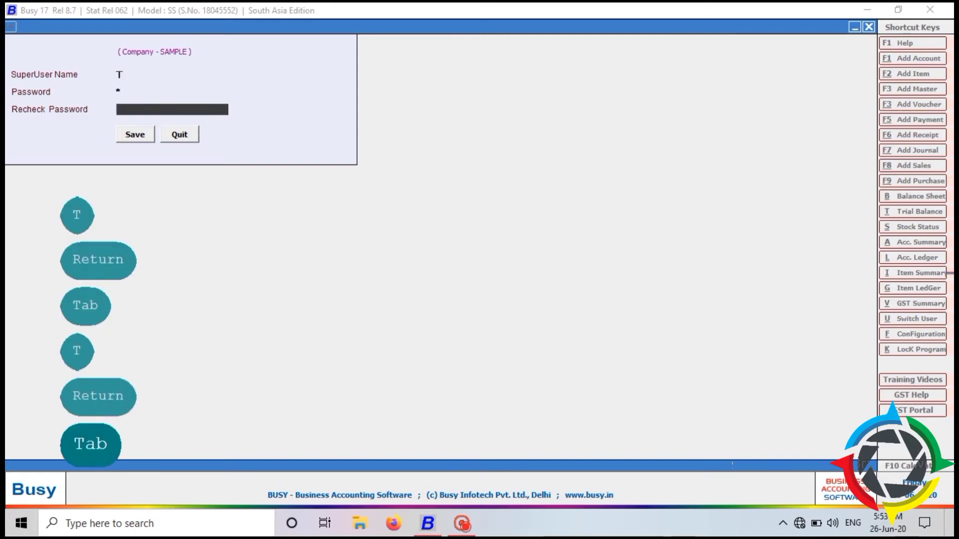
{"action": "type", "text": "T"}
{"action": "key", "text": "Return"}
{"action": "key", "text": "Tab"}
{"action": "key", "text": "Return"}
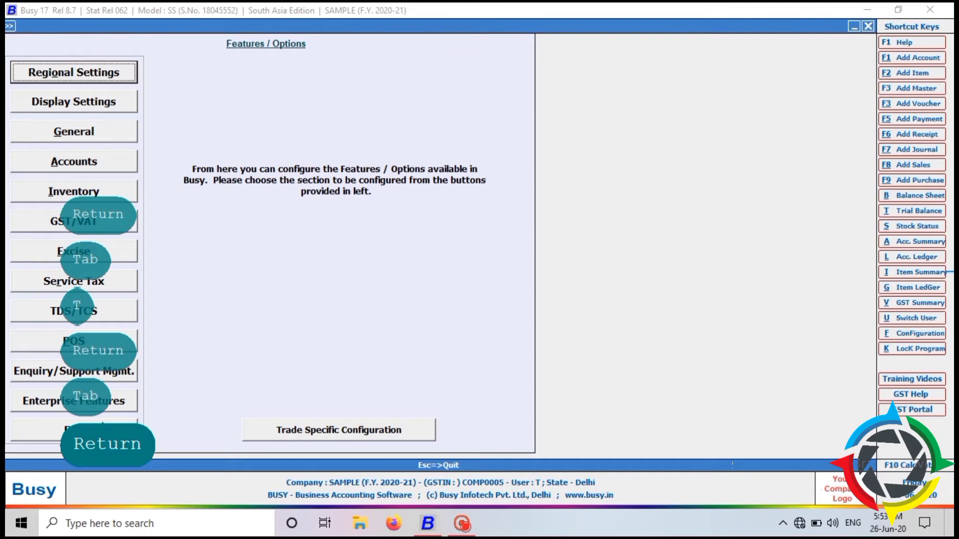
Dismiss the features and options window and confirm closing the SAMPLE company.
{"action": "key", "text": "Escape"}
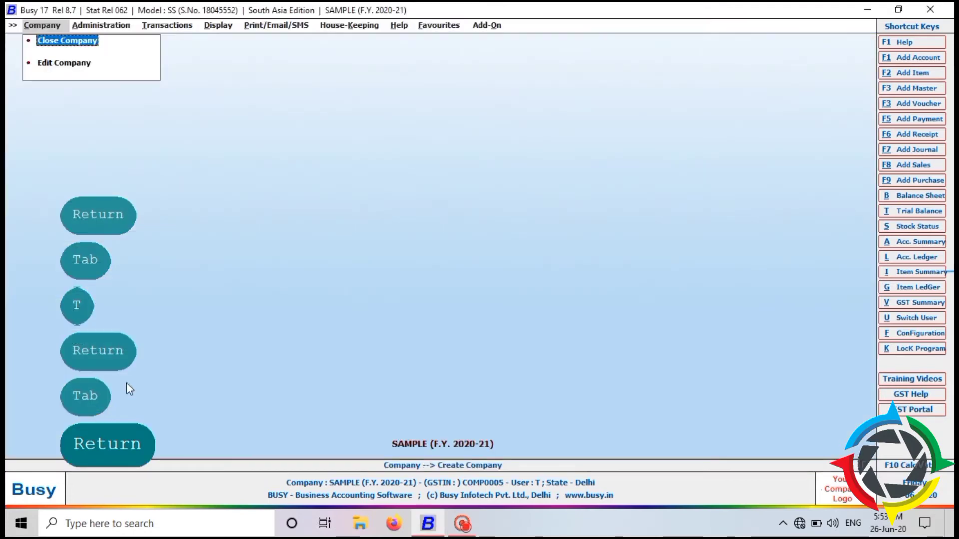
{"action": "key", "text": "Escape"}
{"action": "key", "text": "Escape"}
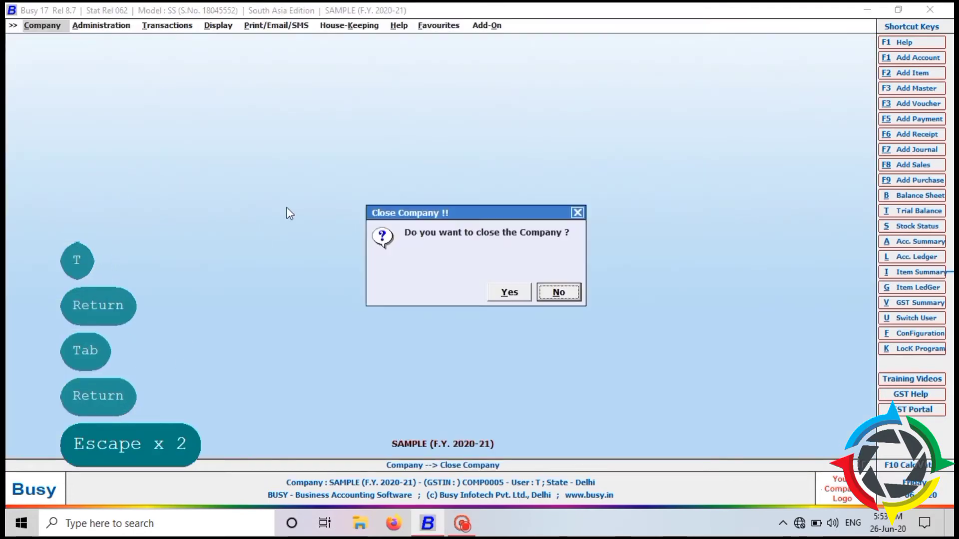
{"action": "key", "text": "Left"}
{"action": "key", "text": "Return"}
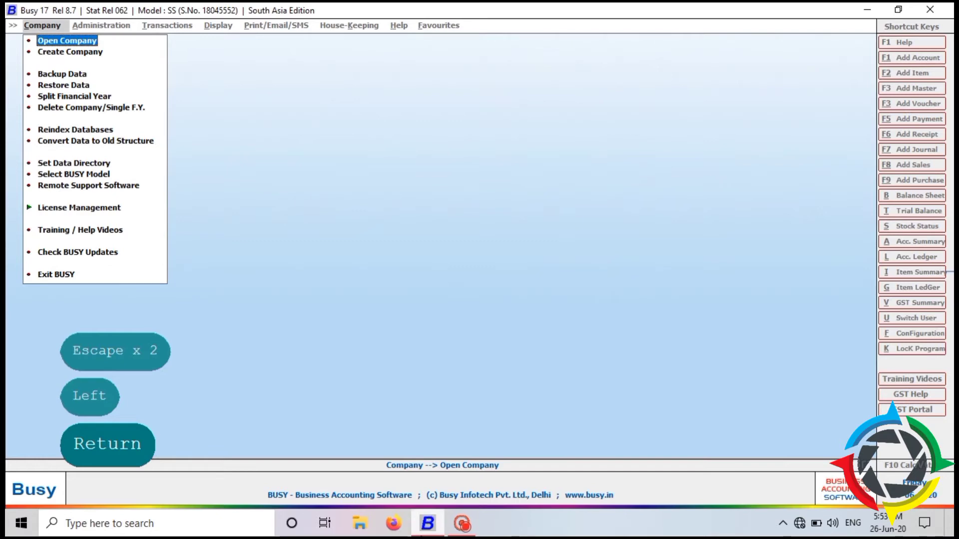
Browse to E:\DATA through This PC to view the company folders, then return to Busy.
{"action": "left_click", "coordinate": [867, 9]}
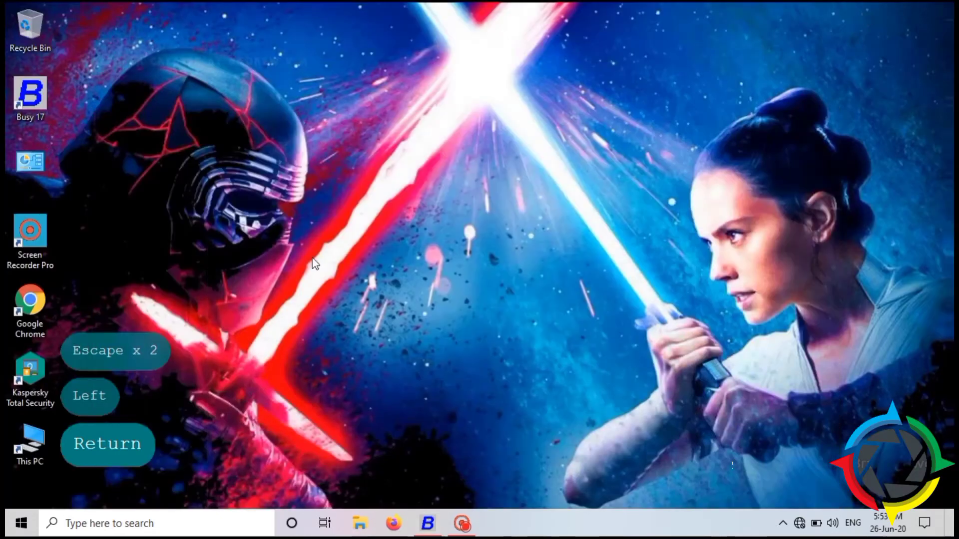
{"action": "double_click", "coordinate": [30, 442]}
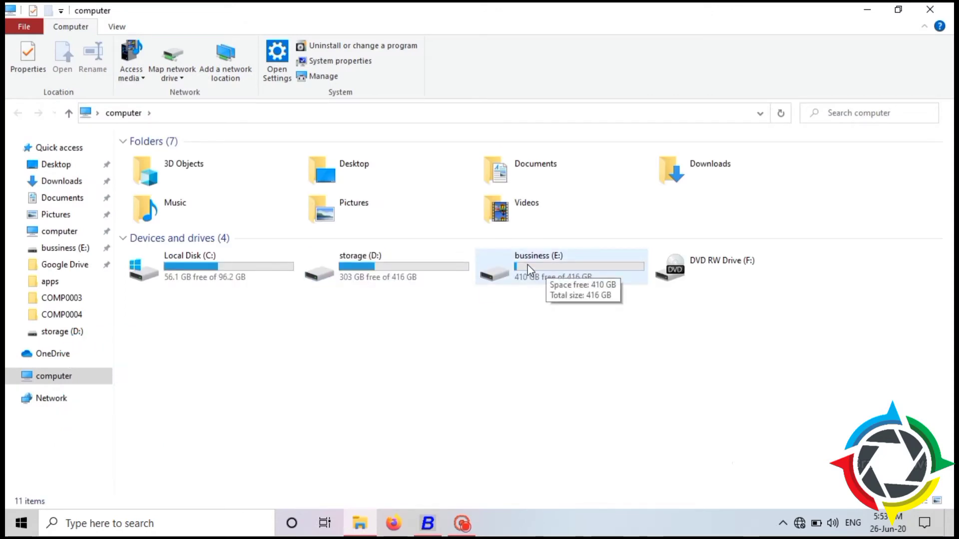
{"action": "double_click", "coordinate": [527, 262]}
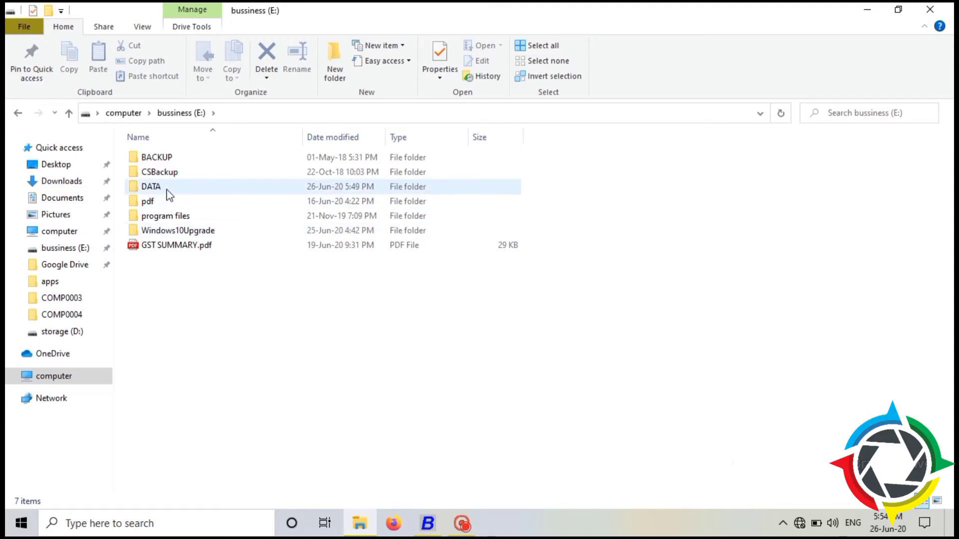
{"action": "double_click", "coordinate": [167, 189]}
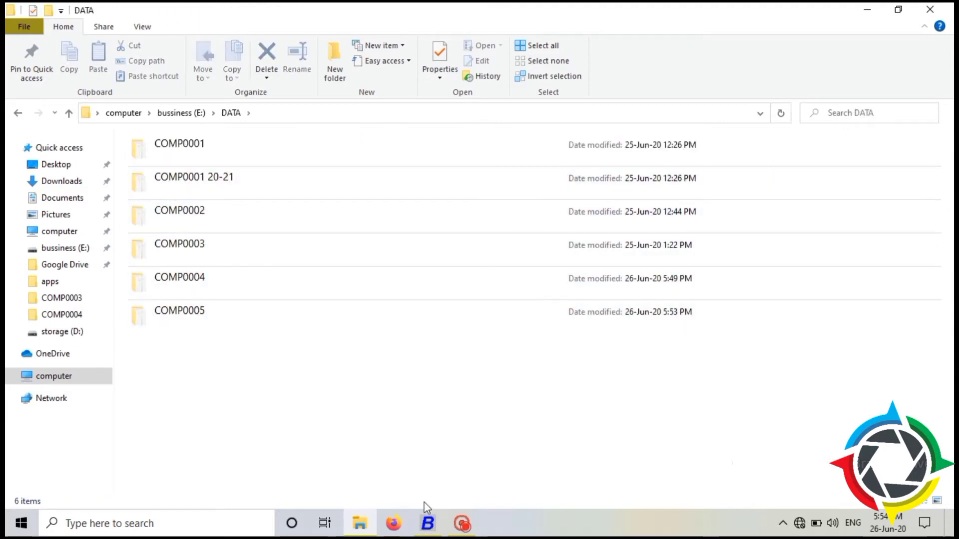
{"action": "left_click", "coordinate": [426, 523]}
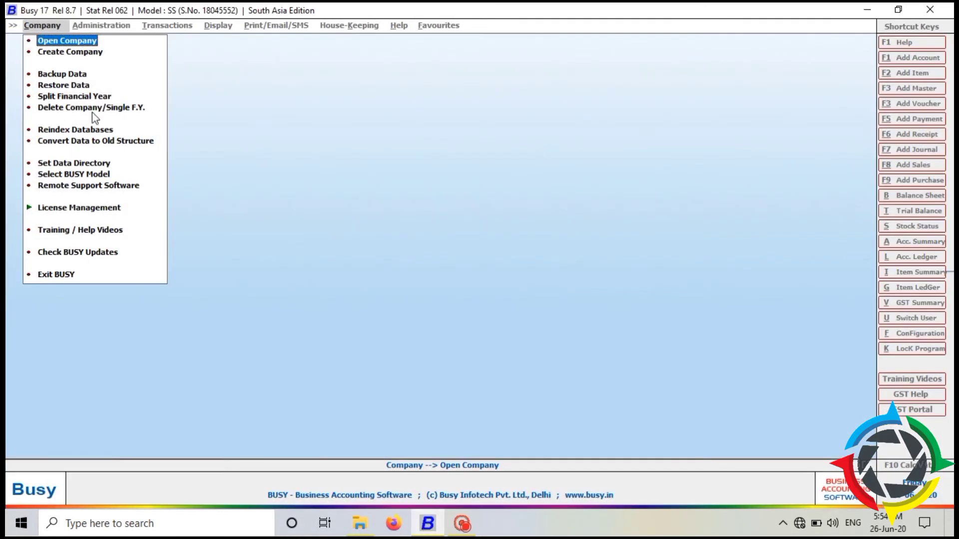
Check the Open Company list for SAMPLE's code COMP0005, then switch back to Explorer.
{"action": "left_click", "coordinate": [83, 41]}
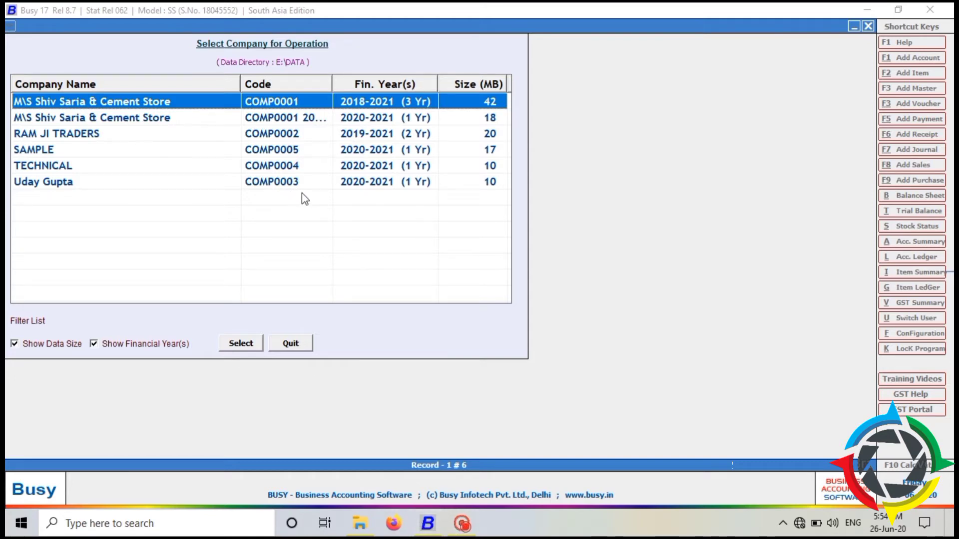
{"action": "key", "text": "Escape"}
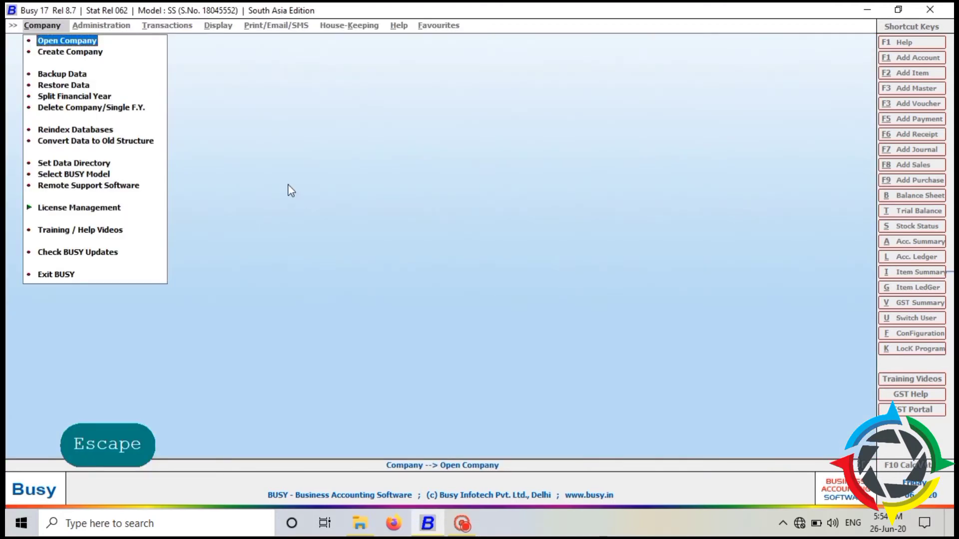
{"action": "left_click", "coordinate": [362, 533]}
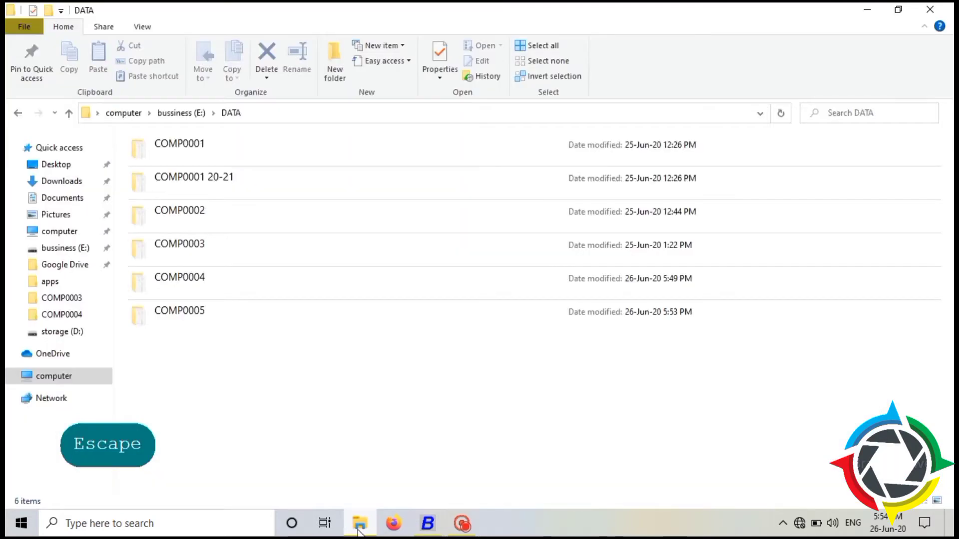
Open the COMP0005 folder, recheck Busy's company list, then select db.bds in Explorer.
{"action": "double_click", "coordinate": [212, 313]}
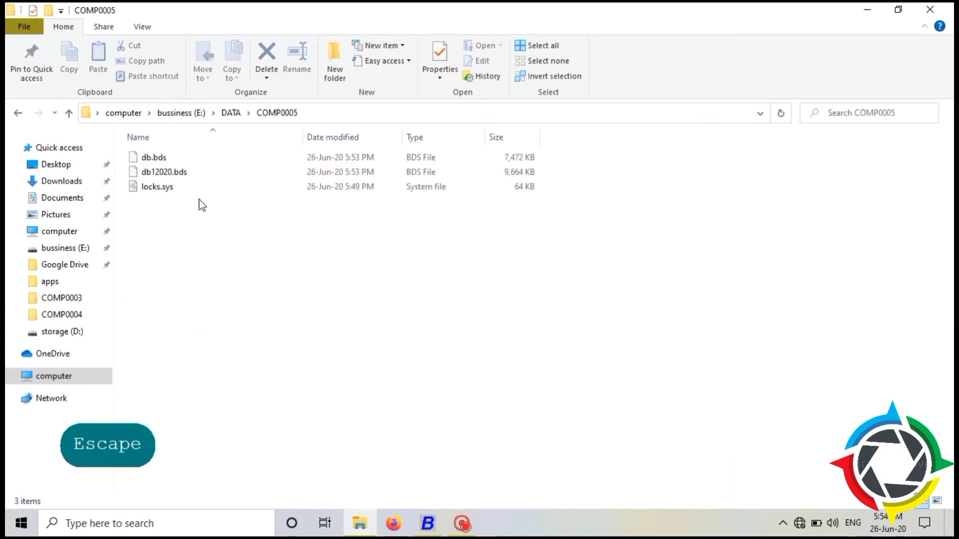
{"action": "left_click", "coordinate": [428, 535]}
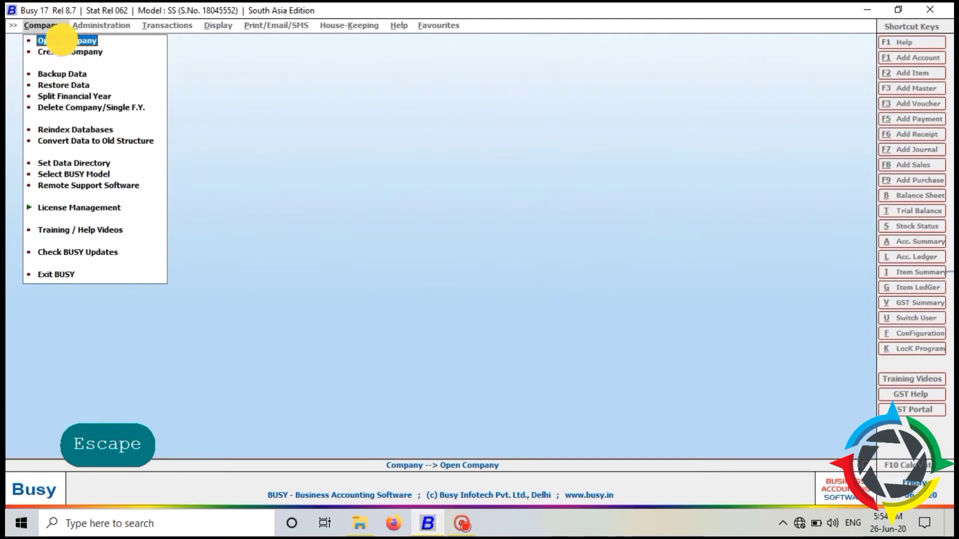
{"action": "left_click", "coordinate": [65, 40]}
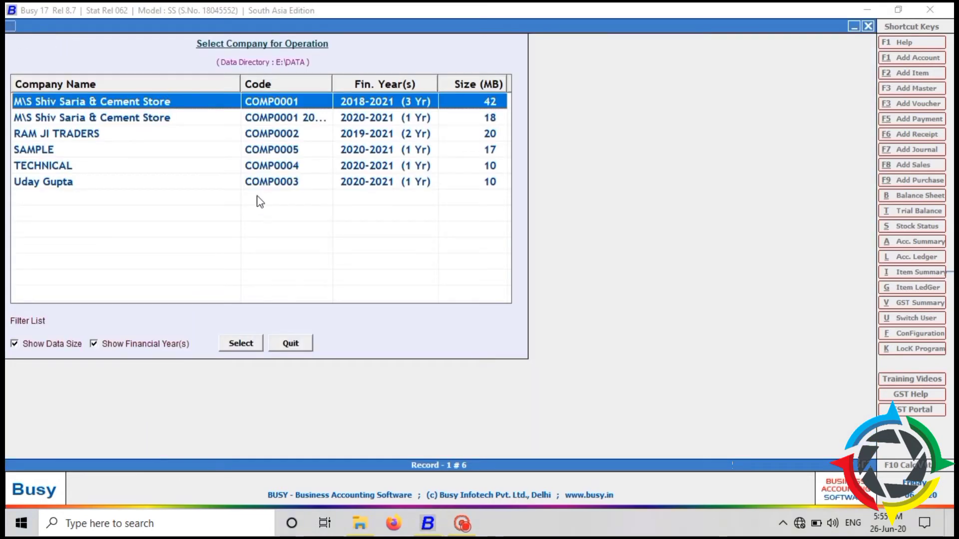
{"action": "left_click", "coordinate": [350, 522]}
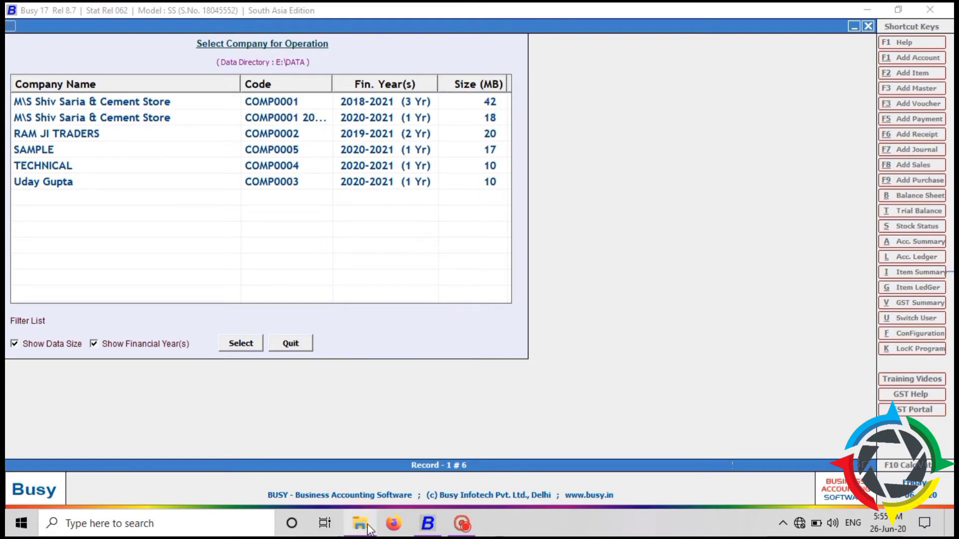
{"action": "left_click", "coordinate": [359, 523]}
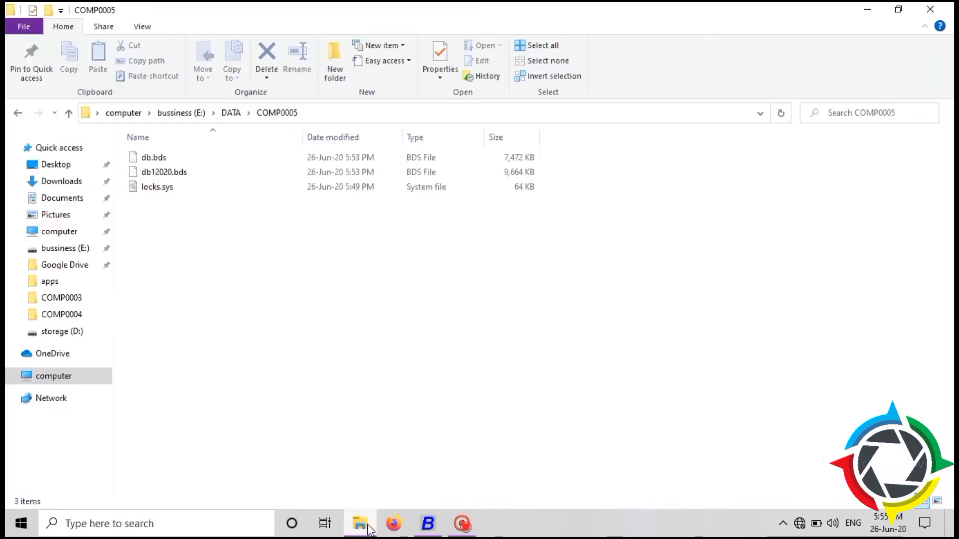
{"action": "left_click", "coordinate": [166, 158]}
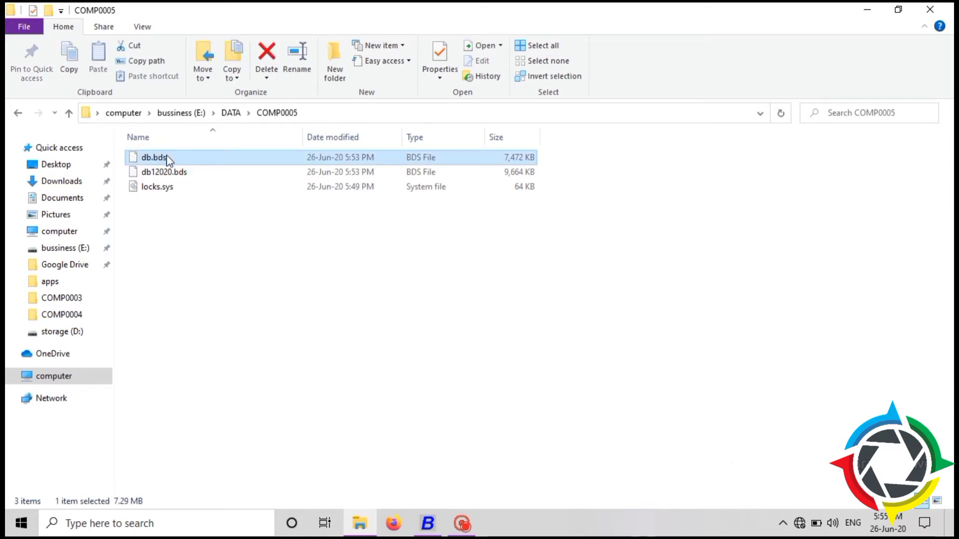
Rename db.bds to db.MDB, accept the extension change, and open it in Microsoft Access.
{"action": "left_click", "coordinate": [166, 158]}
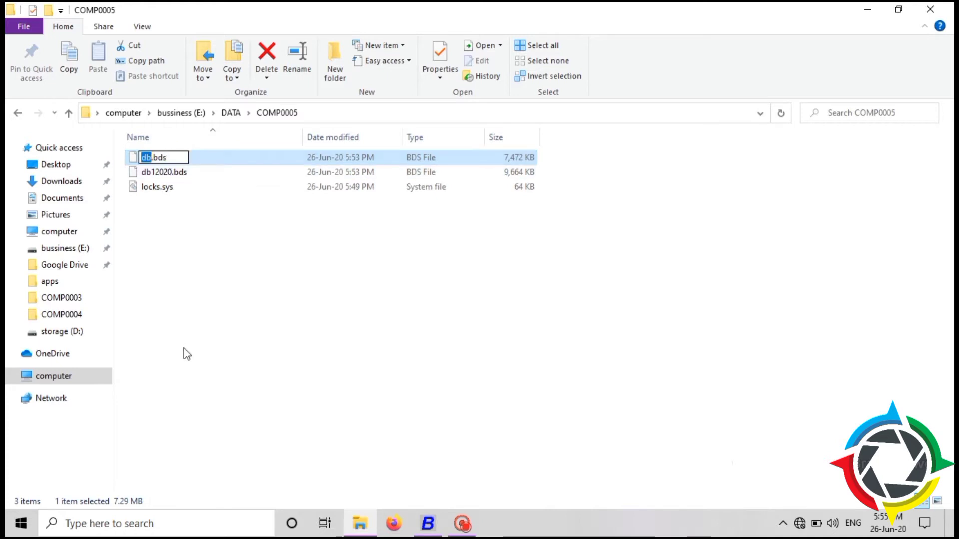
{"action": "key", "text": "Right"}
{"action": "key", "text": "Right"}
{"action": "key", "text": "Right"}
{"action": "key", "text": "Right"}
{"action": "key", "text": "Right"}
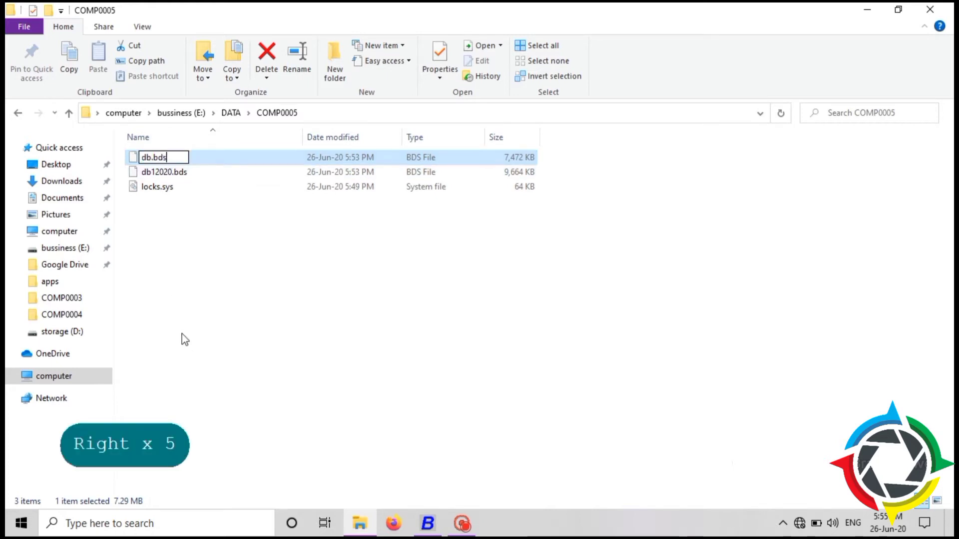
{"action": "key", "text": "BackSpace"}
{"action": "key", "text": "BackSpace"}
{"action": "key", "text": "BackSpace"}
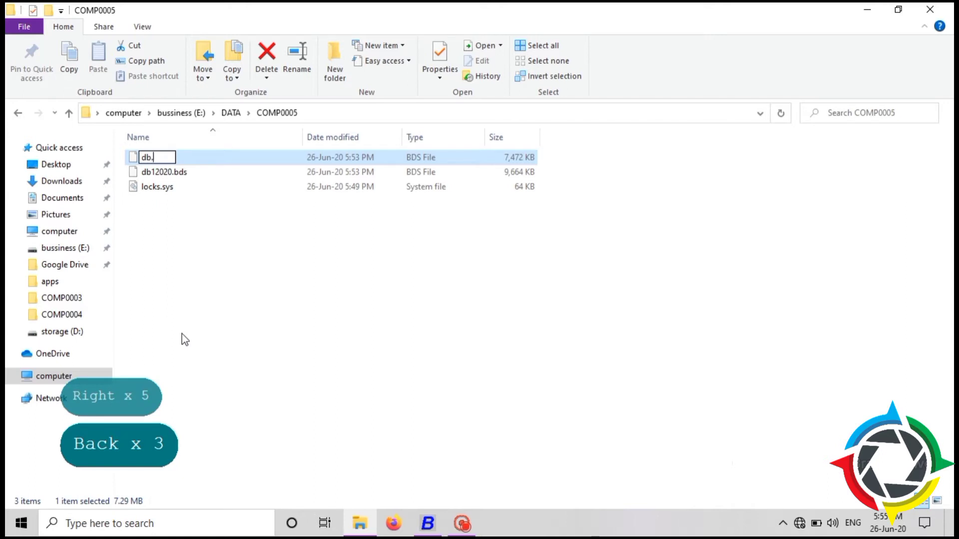
{"action": "type", "text": "MDB"}
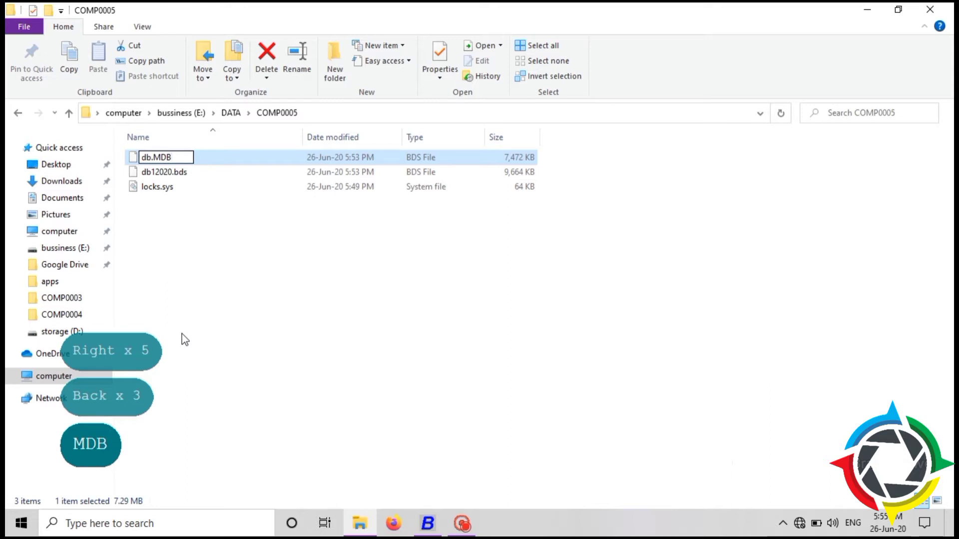
{"action": "key", "text": "Return"}
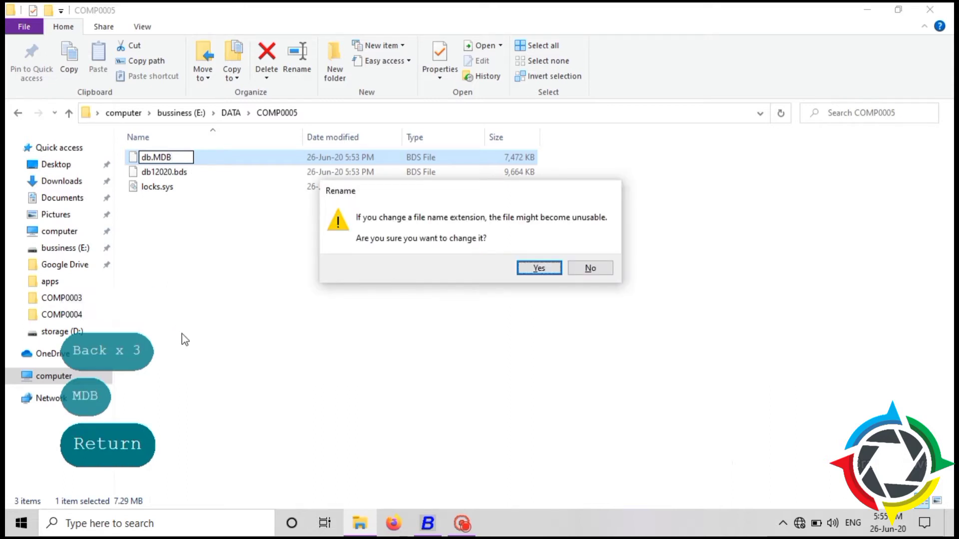
{"action": "key", "text": "Return"}
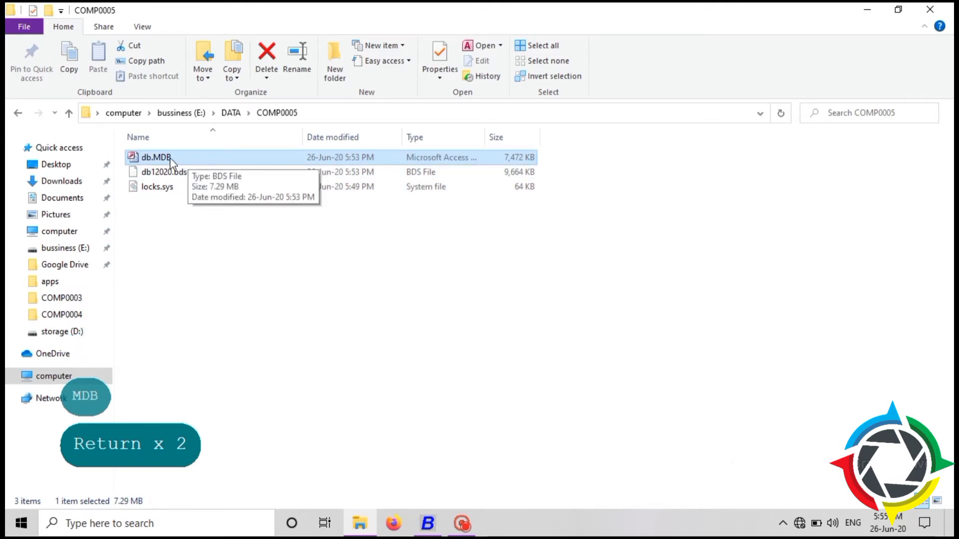
{"action": "double_click", "coordinate": [214, 157]}
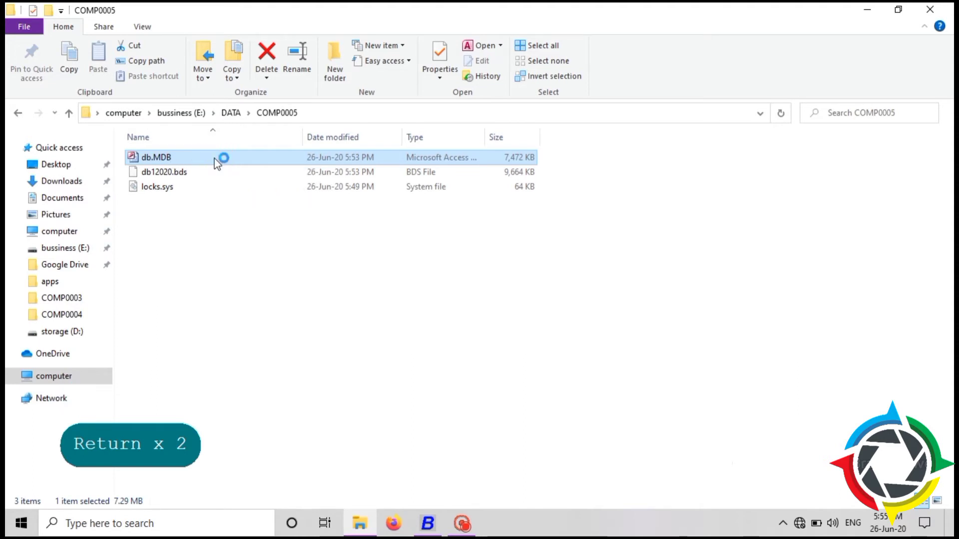
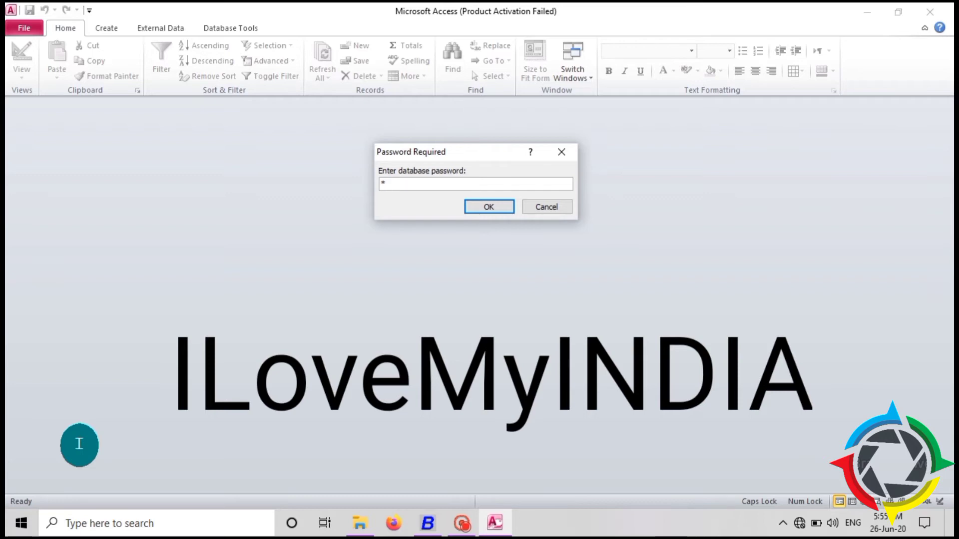
Enter the database password in the Password Required prompt, toggling Caps Lock for the capitals.
{"action": "key", "text": "Caps_Lock"}
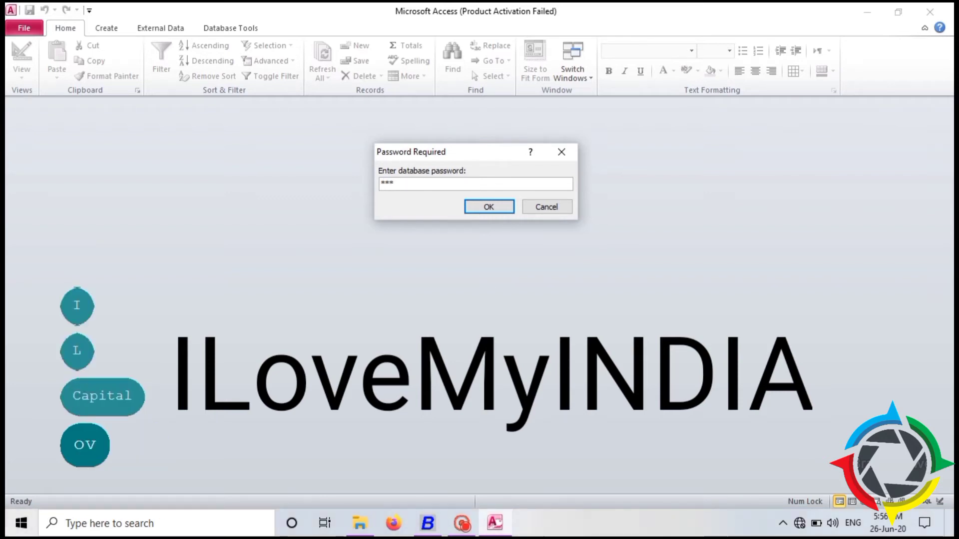
{"action": "key", "text": "Caps_Lock"}
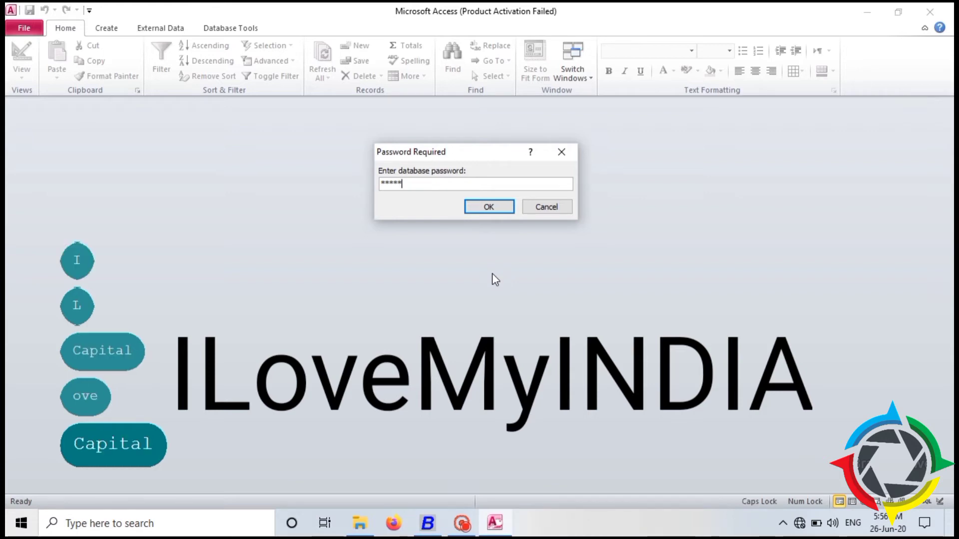
{"action": "key", "text": "Caps_Lock"}
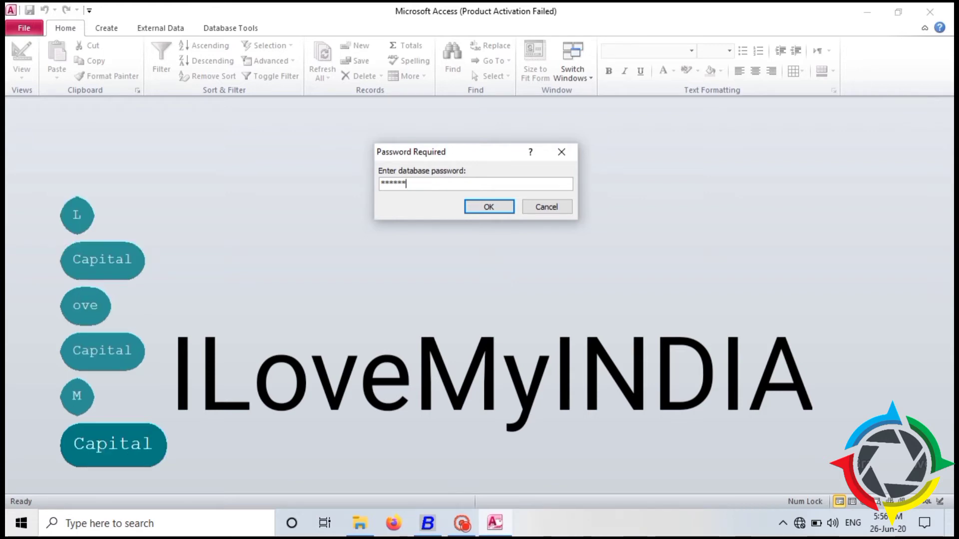
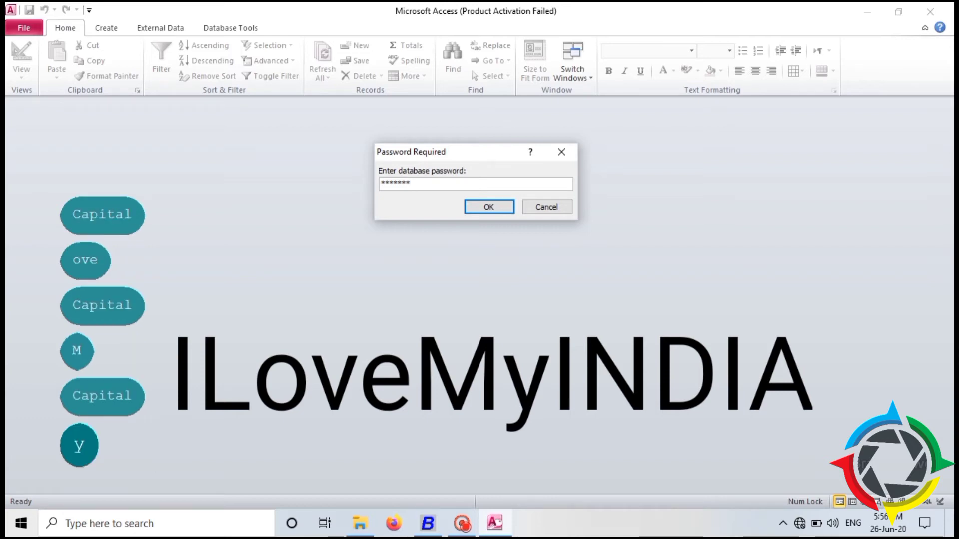
{"action": "key", "text": "Caps_Lock"}
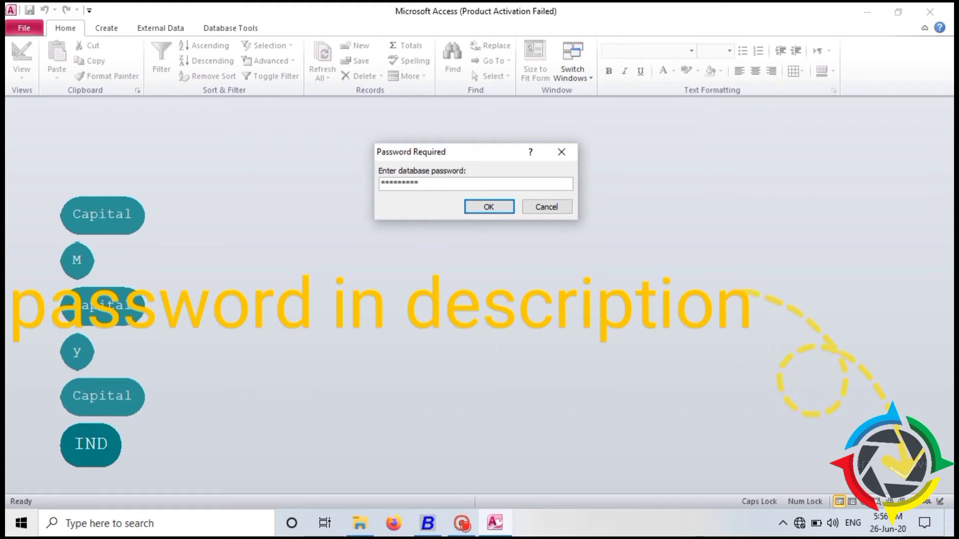
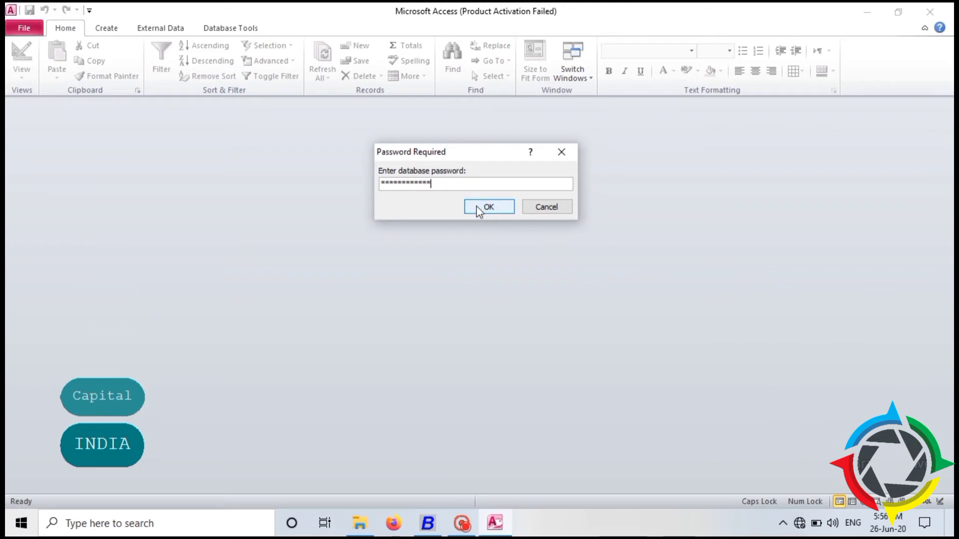
Submit the password, dismiss the Office activation notice, and select the UserPreferences table.
{"action": "left_click", "coordinate": [476, 205]}
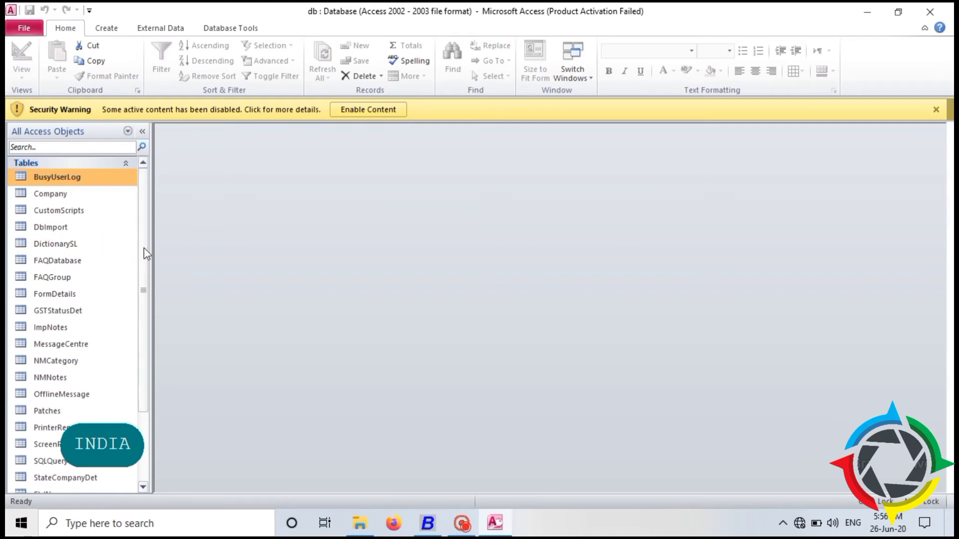
{"action": "mouse_move", "coordinate": [145, 254]}
{"action": "left_mouse_down"}
{"action": "mouse_move", "coordinate": [133, 253]}
{"action": "mouse_move", "coordinate": [122, 300]}
{"action": "mouse_move", "coordinate": [135, 338]}
{"action": "mouse_move", "coordinate": [127, 349]}
{"action": "left_mouse_up"}
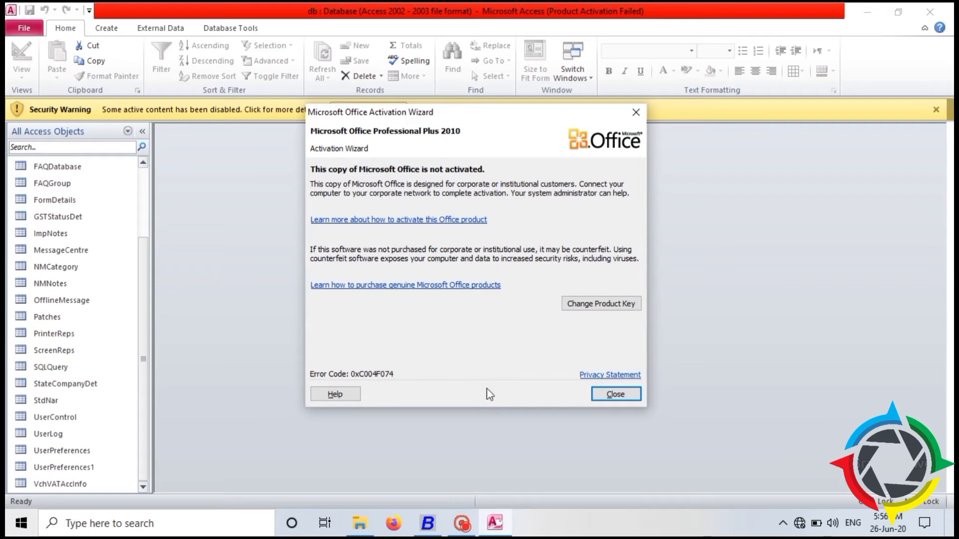
{"action": "left_click", "coordinate": [623, 399]}
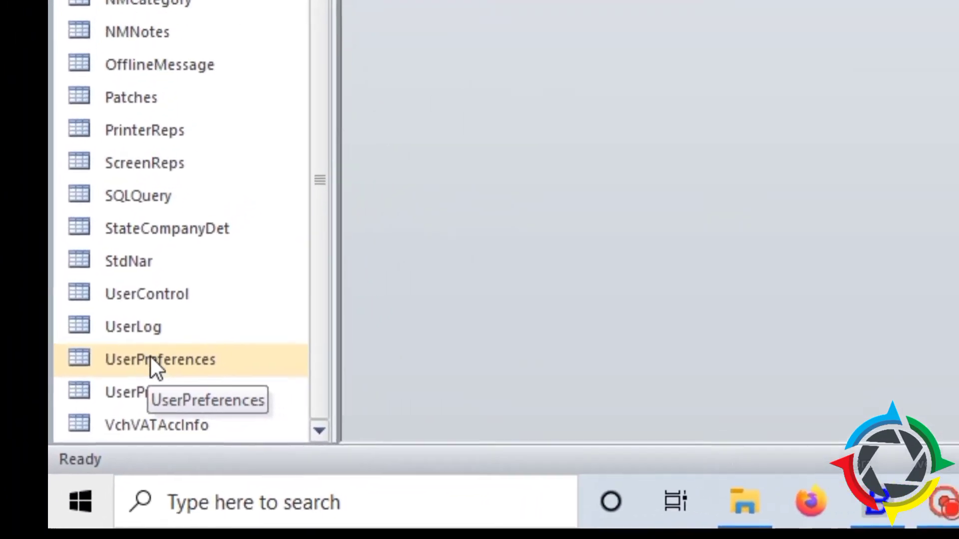
{"action": "left_click", "coordinate": [141, 371]}
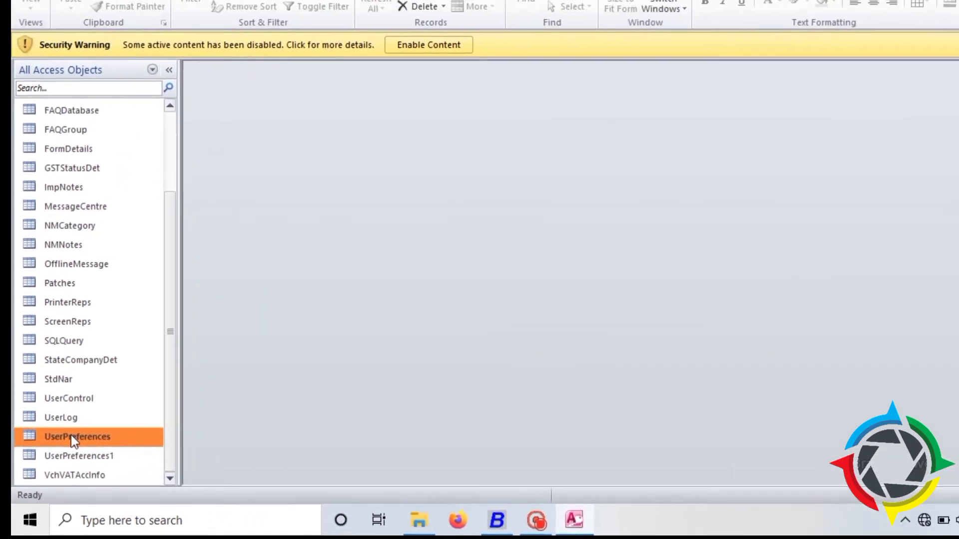
Open the UserPreferences table and scroll right to its encoded UserPassword value.
{"action": "double_click", "coordinate": [101, 405]}
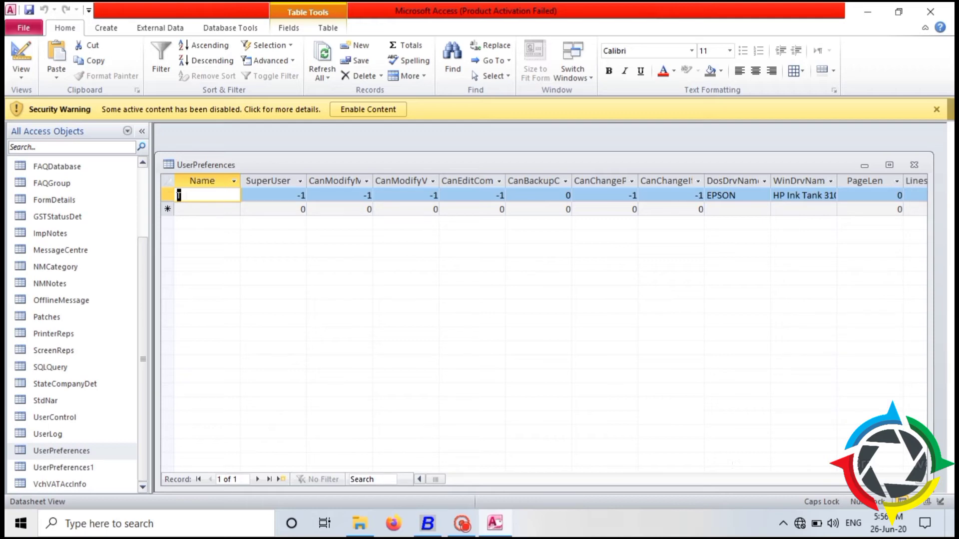
{"action": "left_click", "coordinate": [181, 195]}
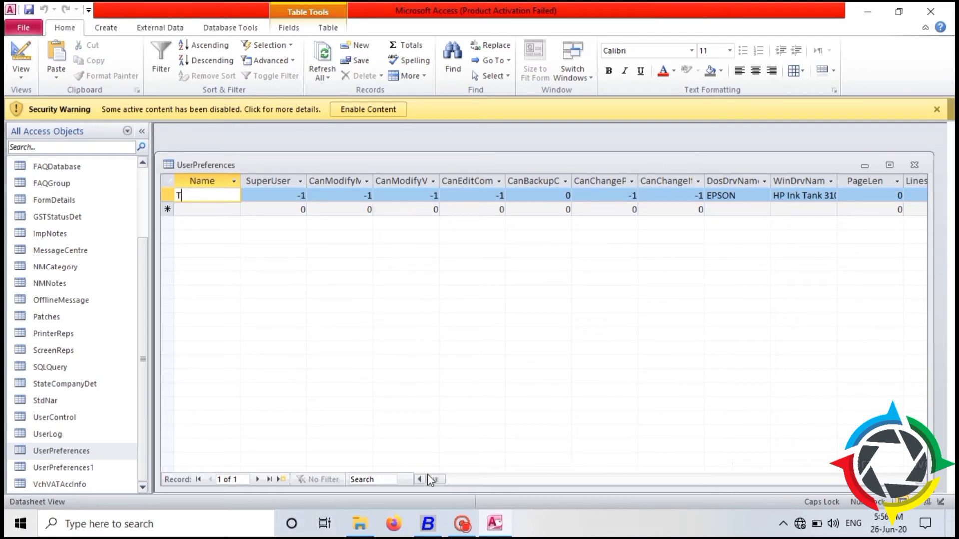
{"action": "mouse_move", "coordinate": [435, 479]}
{"action": "left_mouse_down"}
{"action": "mouse_move", "coordinate": [460, 477]}
{"action": "mouse_move", "coordinate": [448, 478]}
{"action": "left_mouse_up"}
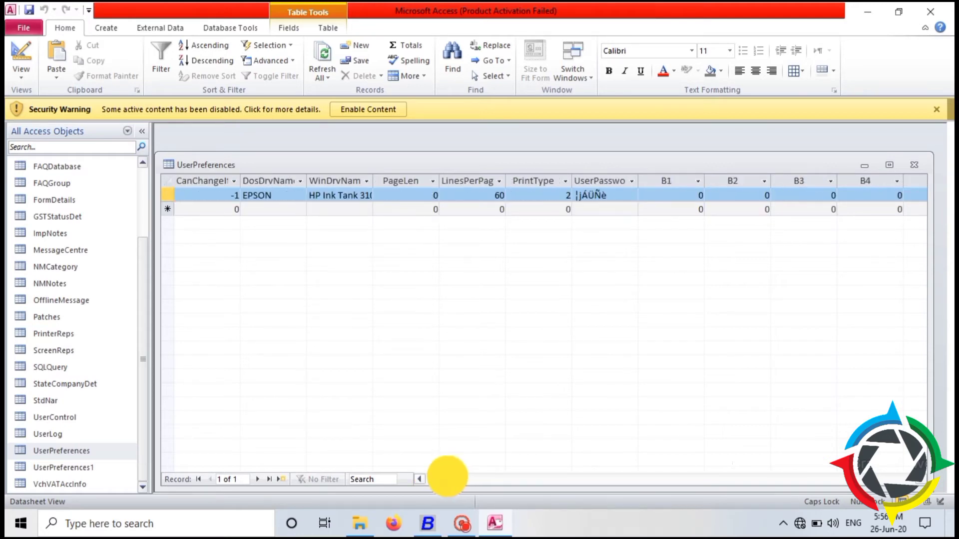
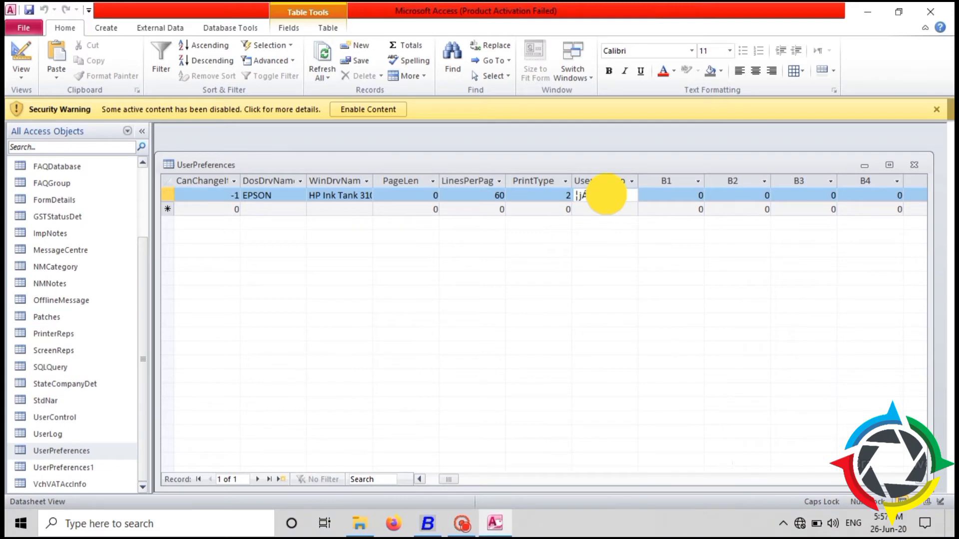
Select the encoded password text in the UserPreferences record's UserPassword cell.
{"action": "left_click_drag", "start_coordinate": [605, 194], "coordinate": [576, 196]}
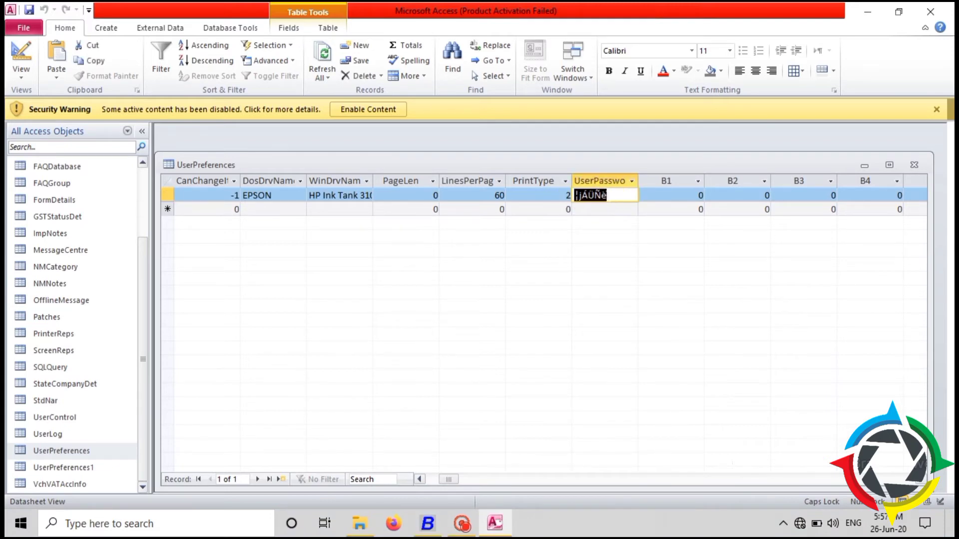
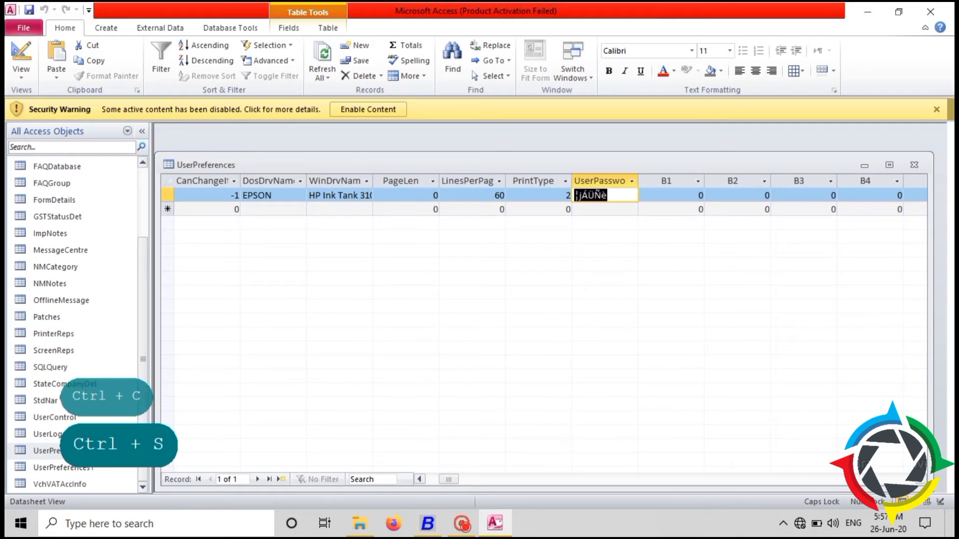
Exit Microsoft Access, closing the UserPreferences table, to get back to the COMP0005 folder.
{"action": "left_click", "coordinate": [929, 12]}
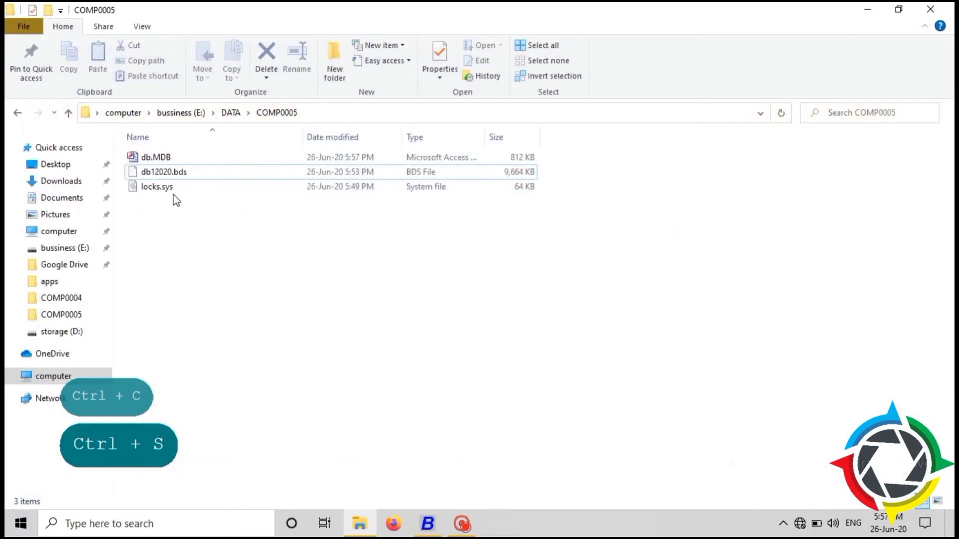
Rename COMP0005's db.MDB back to db.BDS, accept the extension warning, and return to DATA.
{"action": "left_click", "coordinate": [175, 159]}
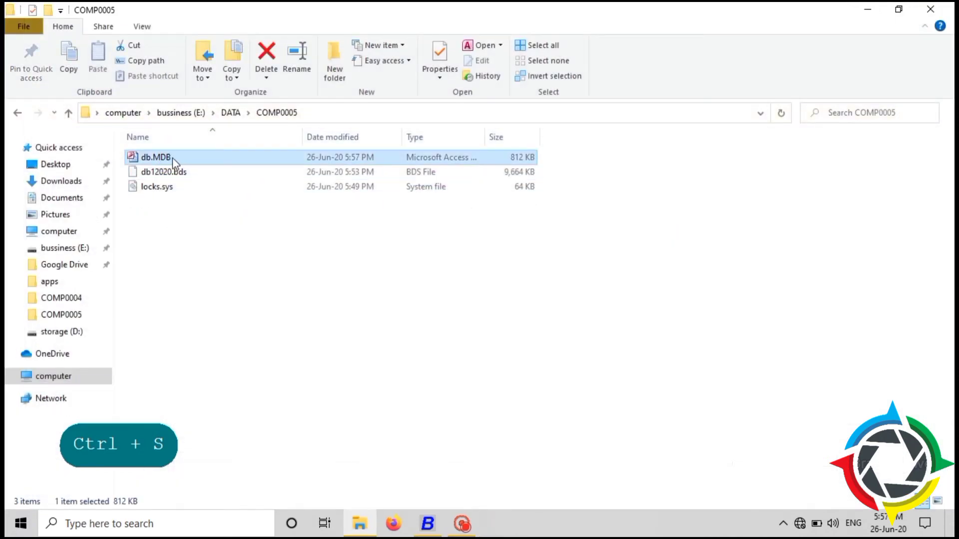
{"action": "left_click", "coordinate": [171, 158]}
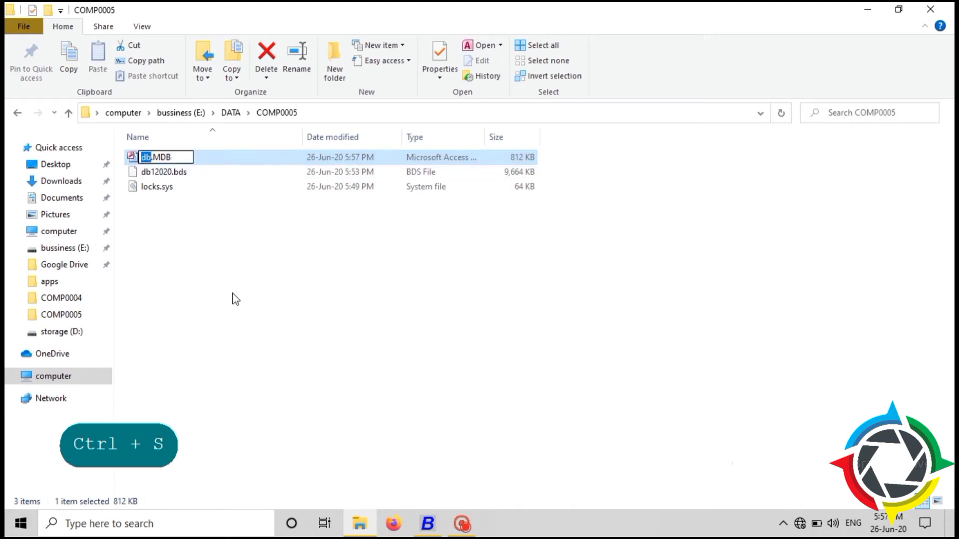
{"action": "key", "text": "Right"}
{"action": "key", "text": "Right"}
{"action": "key", "text": "Right"}
{"action": "key", "text": "Right"}
{"action": "key", "text": "Right"}
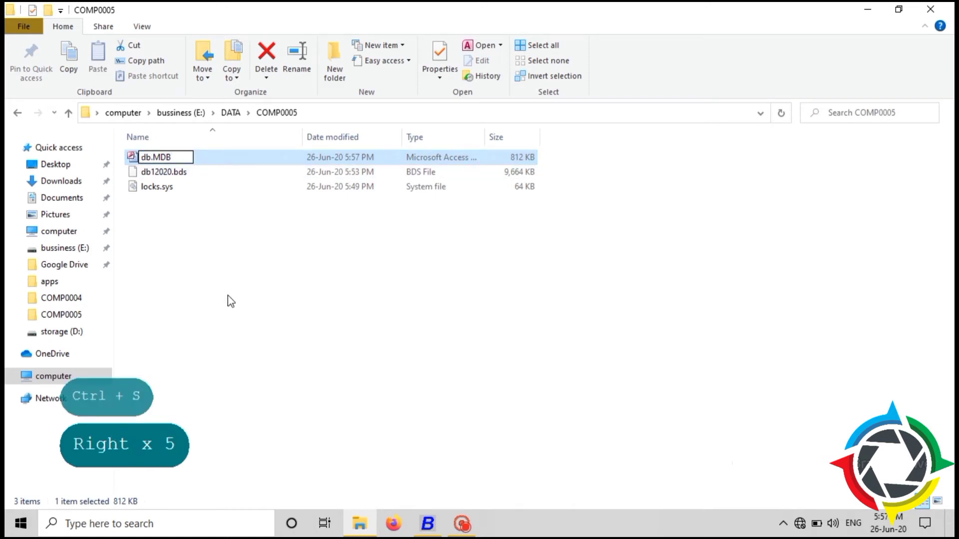
{"action": "key", "text": "BackSpace"}
{"action": "key", "text": "BackSpace"}
{"action": "key", "text": "BackSpace"}
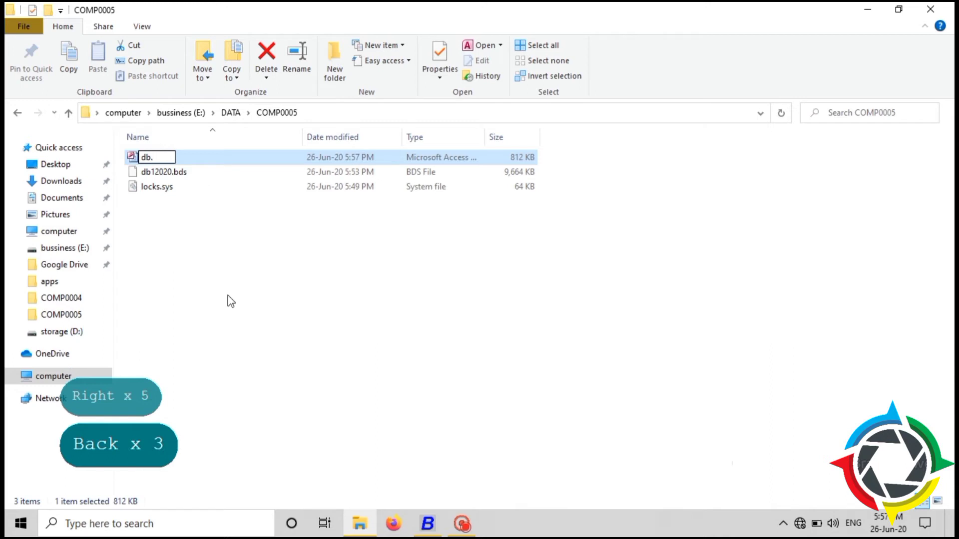
{"action": "type", "text": "BDS"}
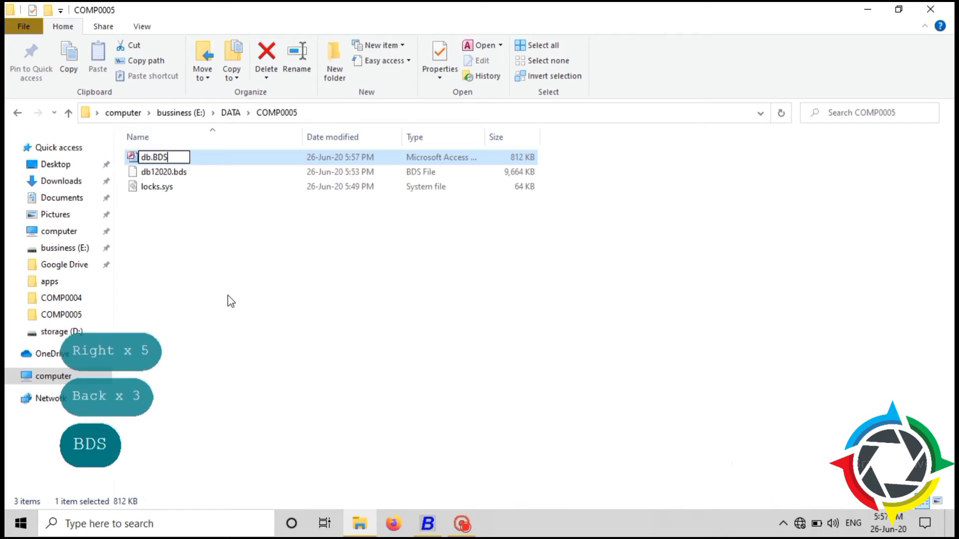
{"action": "key", "text": "Return"}
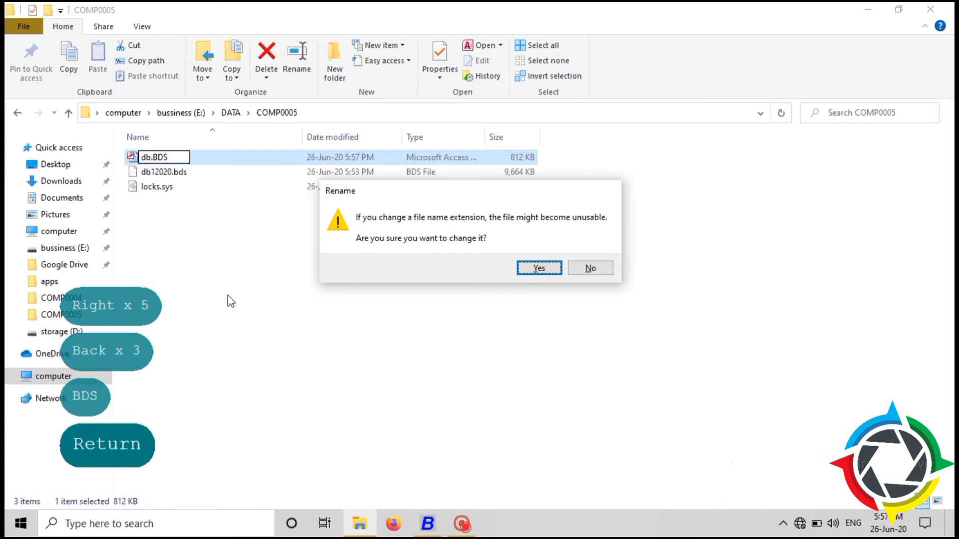
{"action": "key", "text": "Return"}
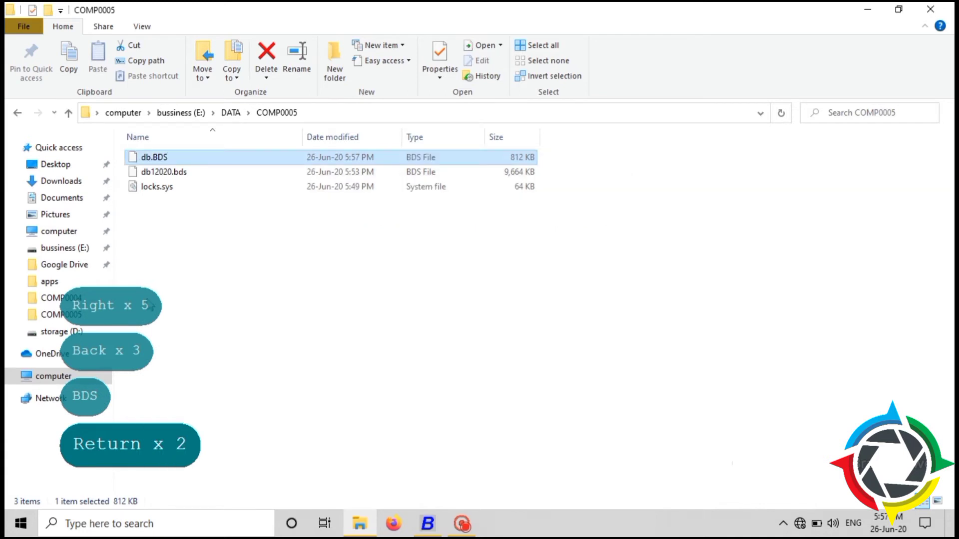
{"action": "key", "text": "BackSpace"}
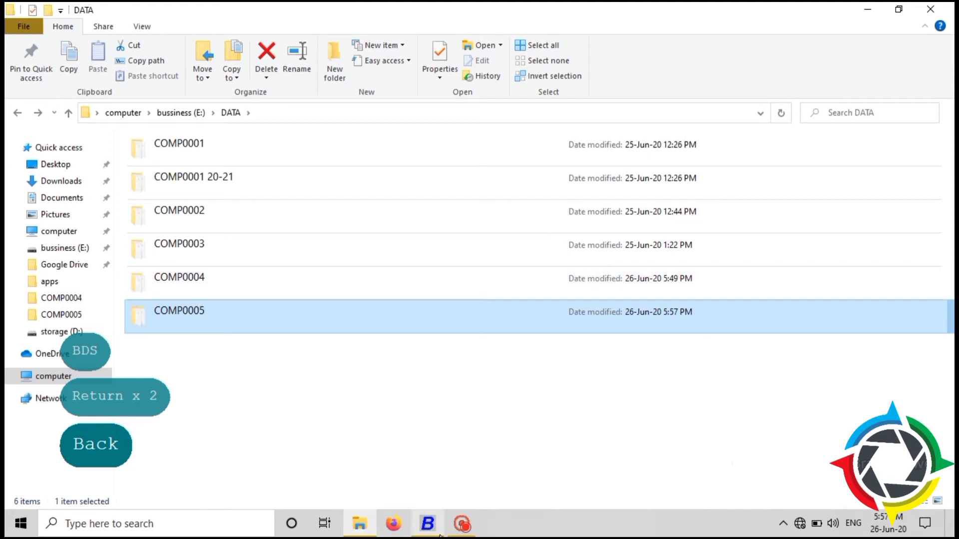
{"action": "left_click", "coordinate": [428, 524]}
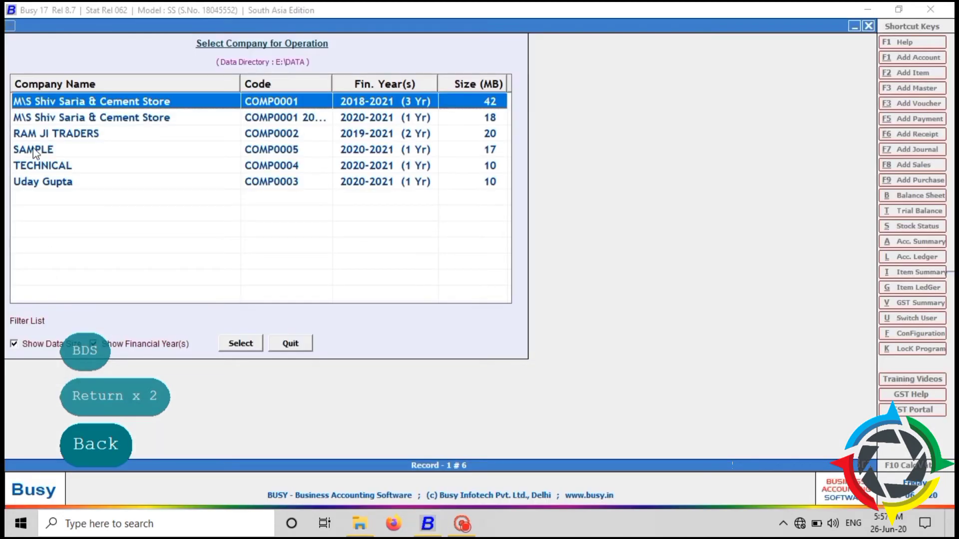
{"action": "left_click", "coordinate": [40, 169]}
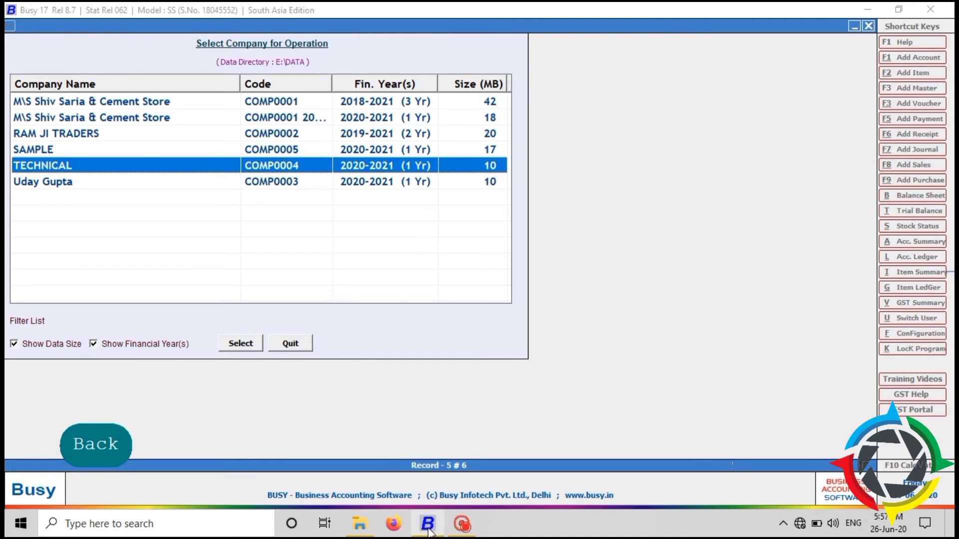
{"action": "left_click", "coordinate": [361, 524]}
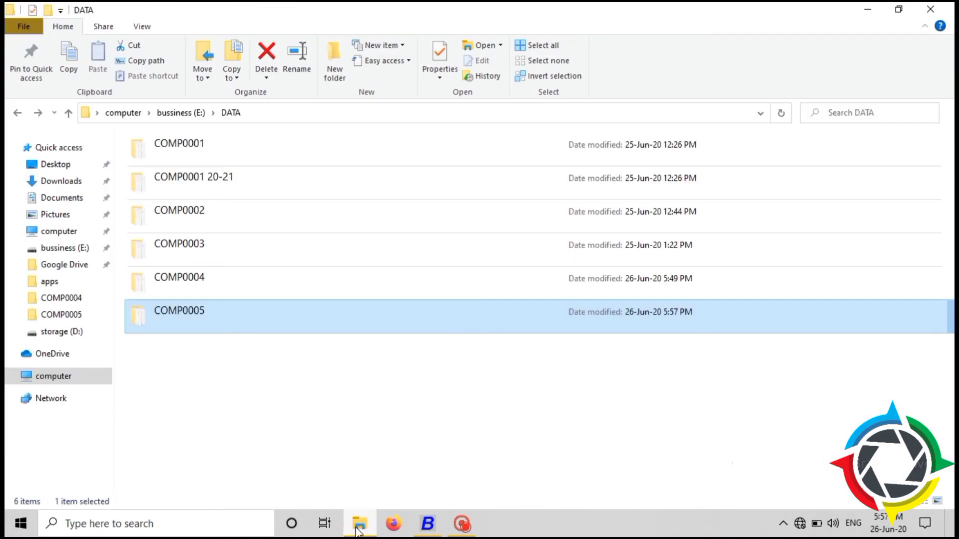
Open the COMP0004 folder and attempt renaming db.BDS to db.MDB, dismissing the app-choice prompt.
{"action": "double_click", "coordinate": [275, 283]}
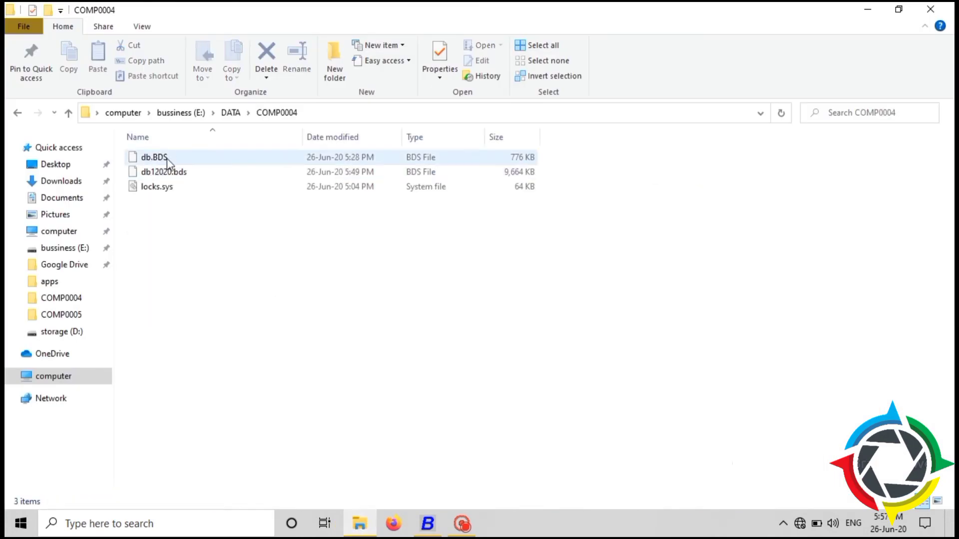
{"action": "left_click", "coordinate": [163, 157]}
{"action": "left_click", "coordinate": [168, 160]}
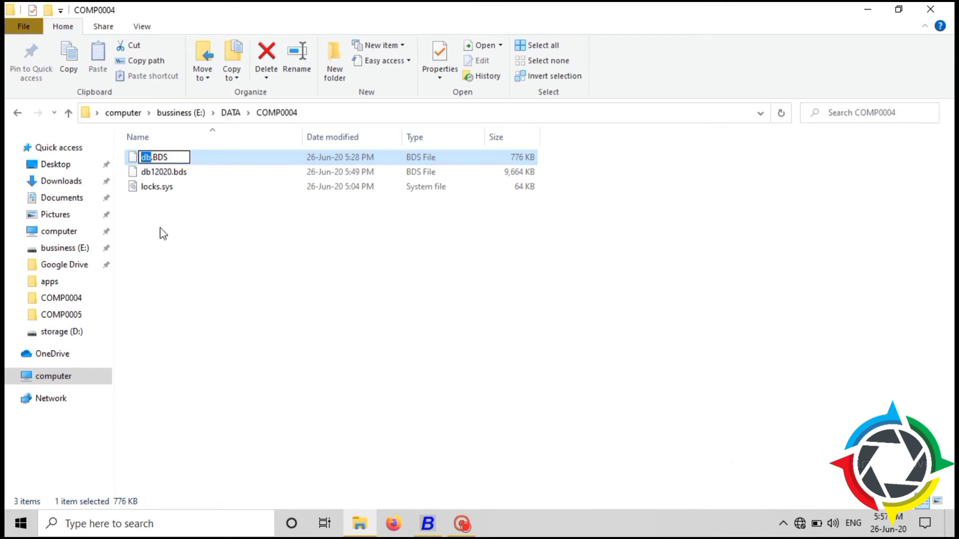
{"action": "key", "text": "Right"}
{"action": "key", "text": "Right"}
{"action": "key", "text": "Right"}
{"action": "key", "text": "Right"}
{"action": "key", "text": "Right"}
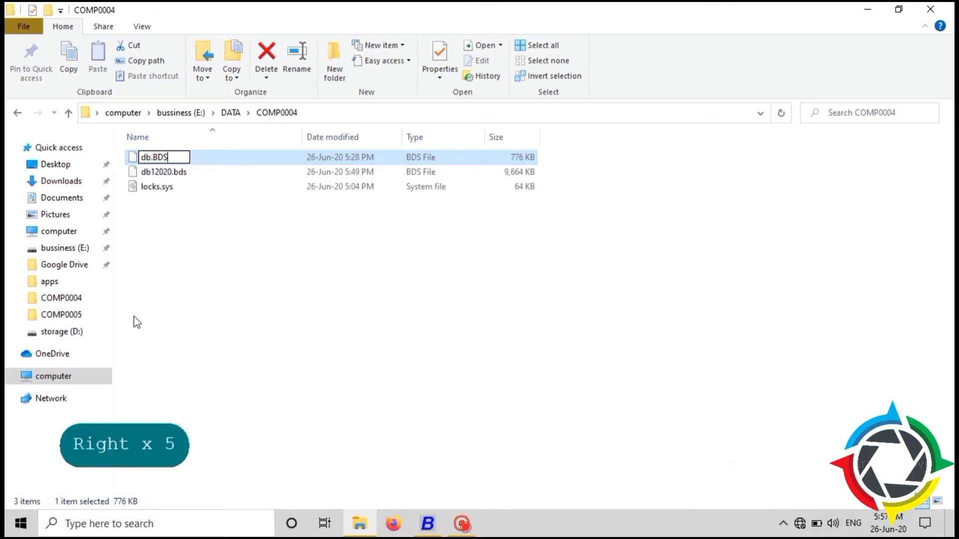
{"action": "key", "text": "BackSpace"}
{"action": "key", "text": "BackSpace"}
{"action": "key", "text": "BackSpace"}
{"action": "type", "text": "M"}
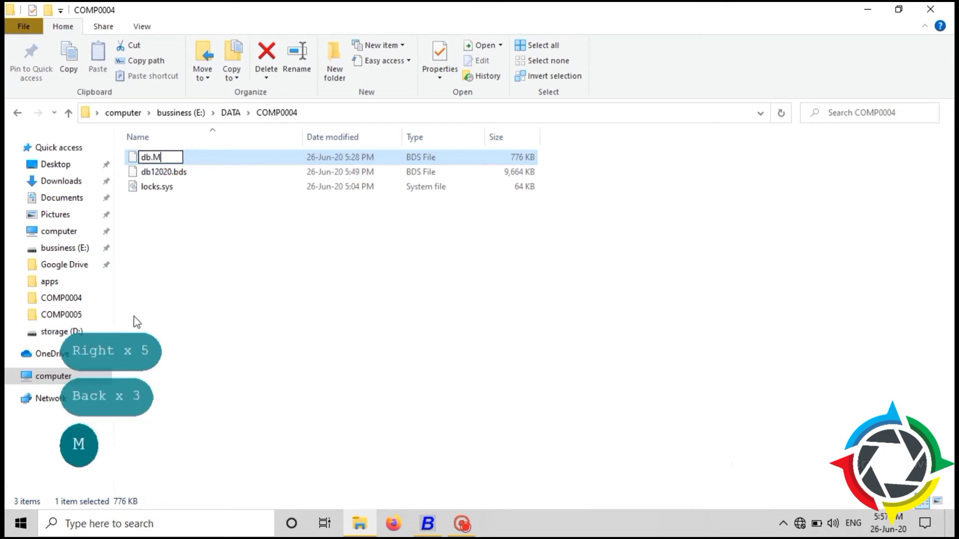
{"action": "type", "text": "DB"}
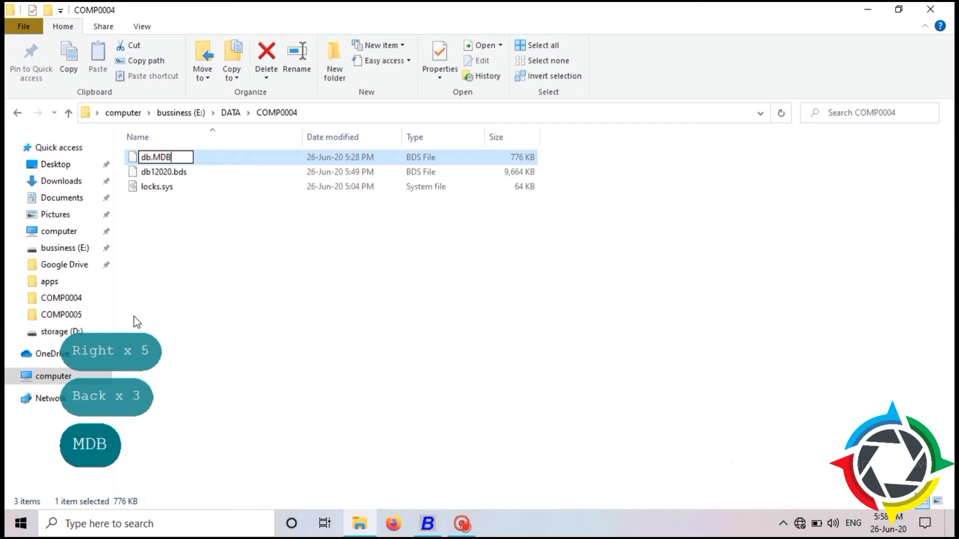
{"action": "key", "text": "Return"}
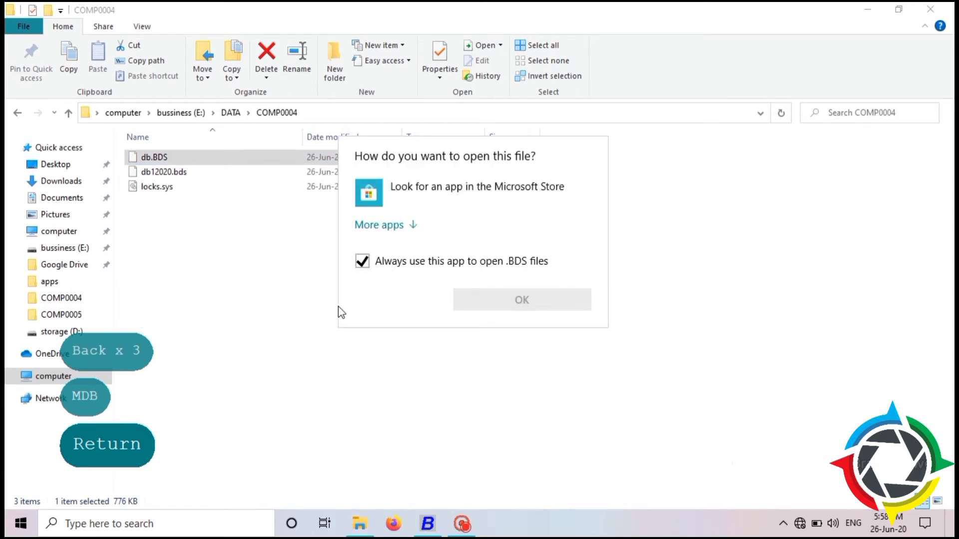
{"action": "key", "text": "Escape"}
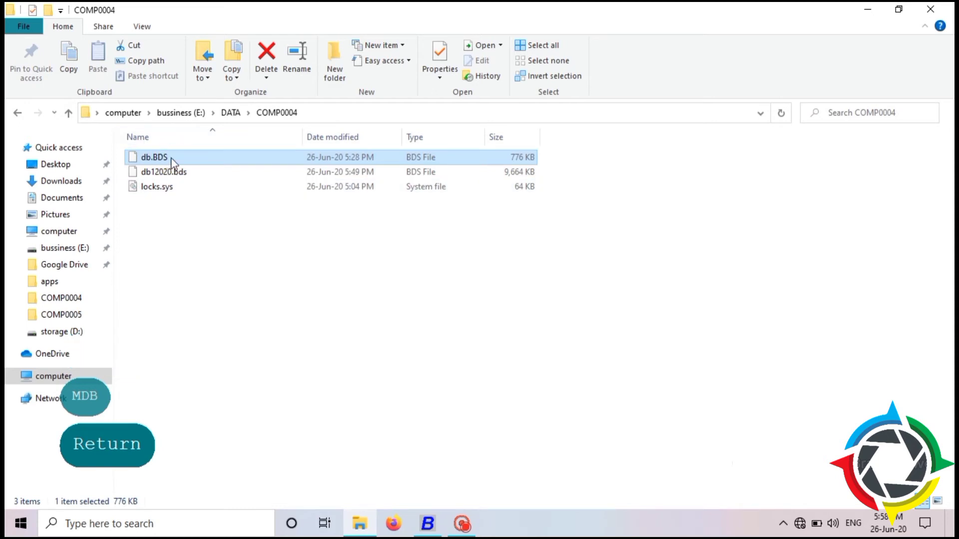
Rename db.BDS to db.MDB again and accept the extension change warning.
{"action": "left_click", "coordinate": [171, 158]}
{"action": "key", "text": "Right"}
{"action": "key", "text": "Right"}
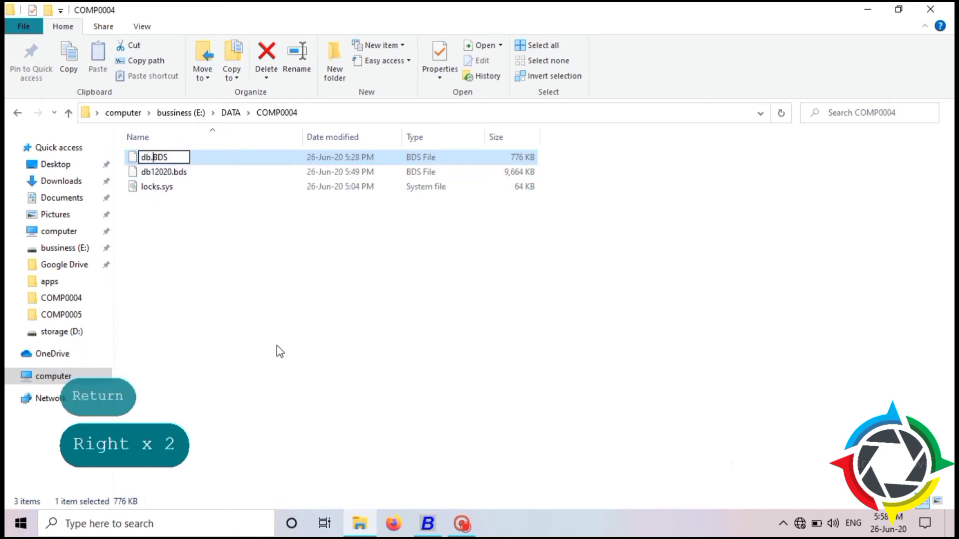
{"action": "key", "text": "Right"}
{"action": "key", "text": "Right"}
{"action": "key", "text": "Right"}
{"action": "key", "text": "BackSpace"}
{"action": "key", "text": "BackSpace"}
{"action": "key", "text": "BackSpace"}
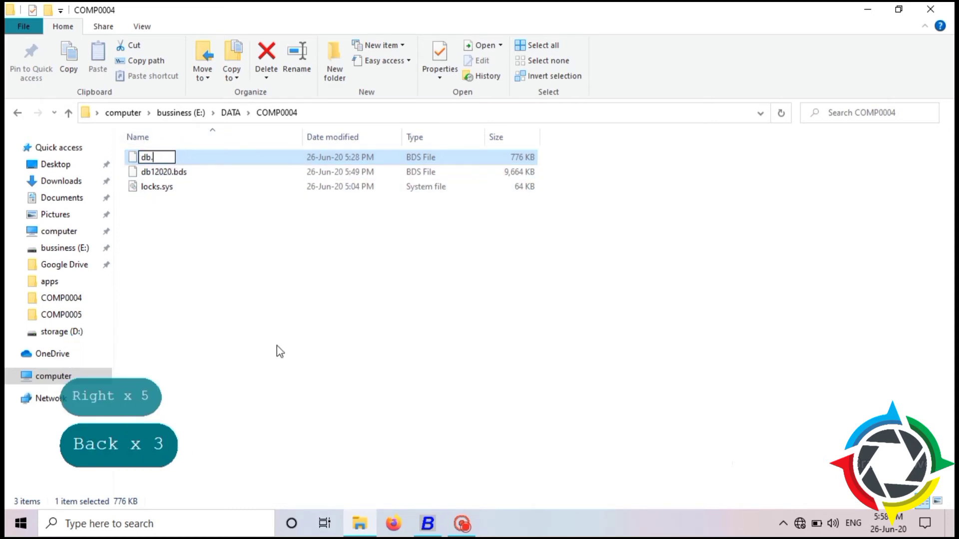
{"action": "type", "text": "MDB"}
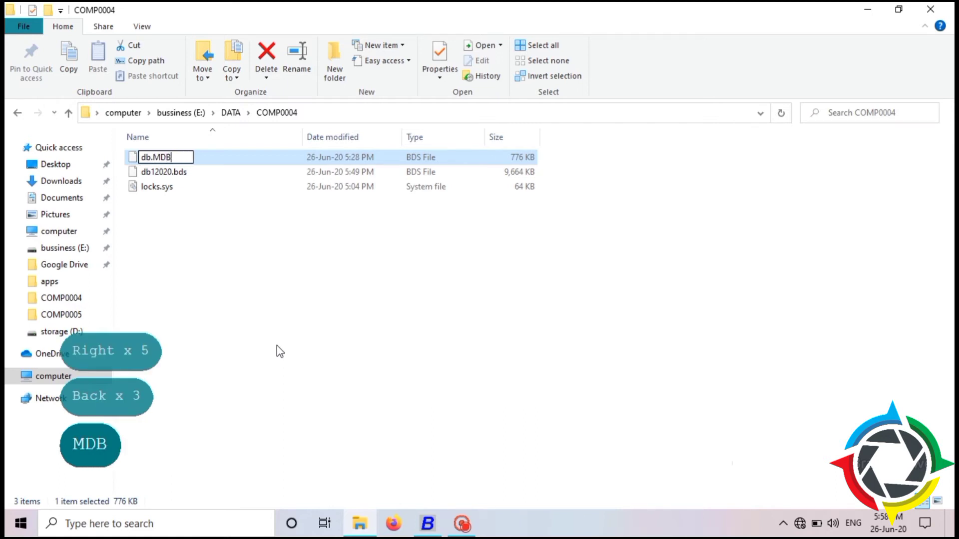
{"action": "key", "text": "Return"}
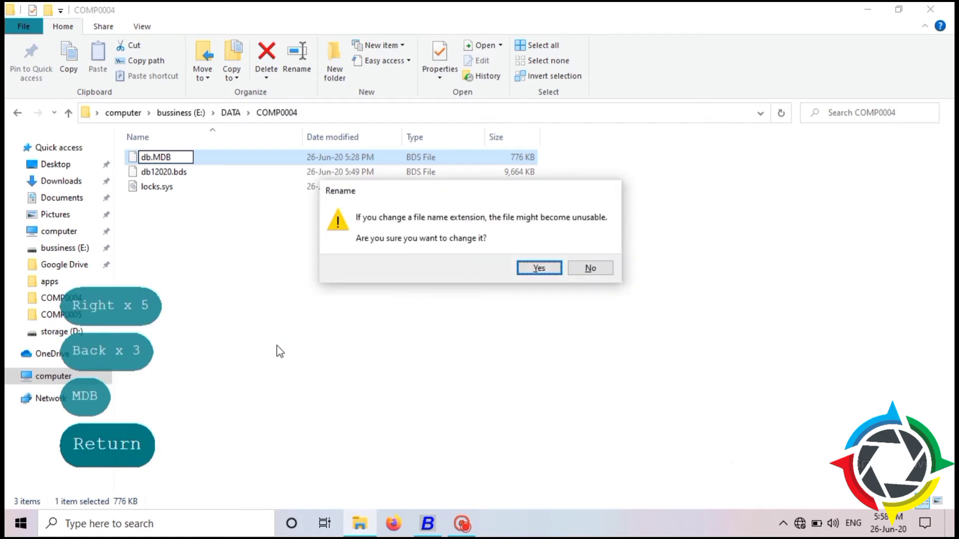
{"action": "key", "text": "Return"}
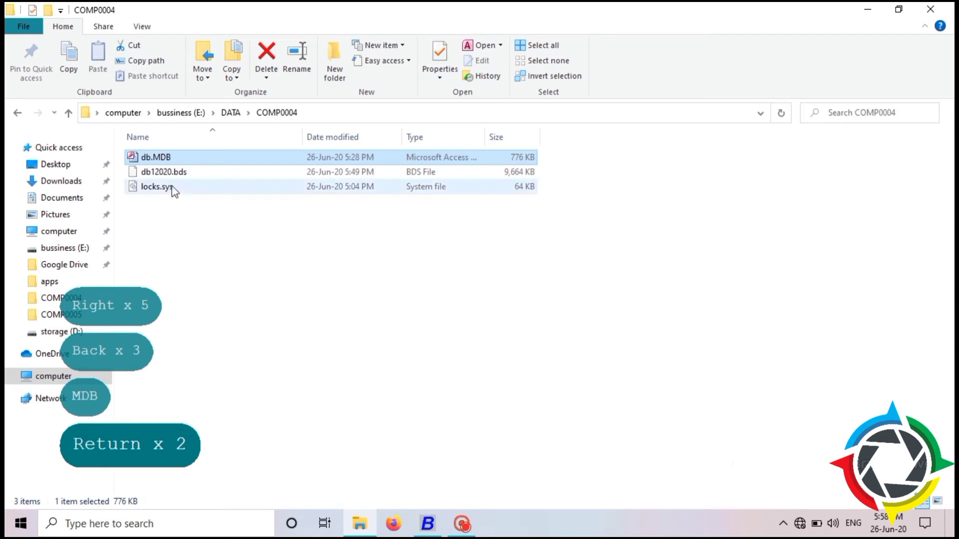
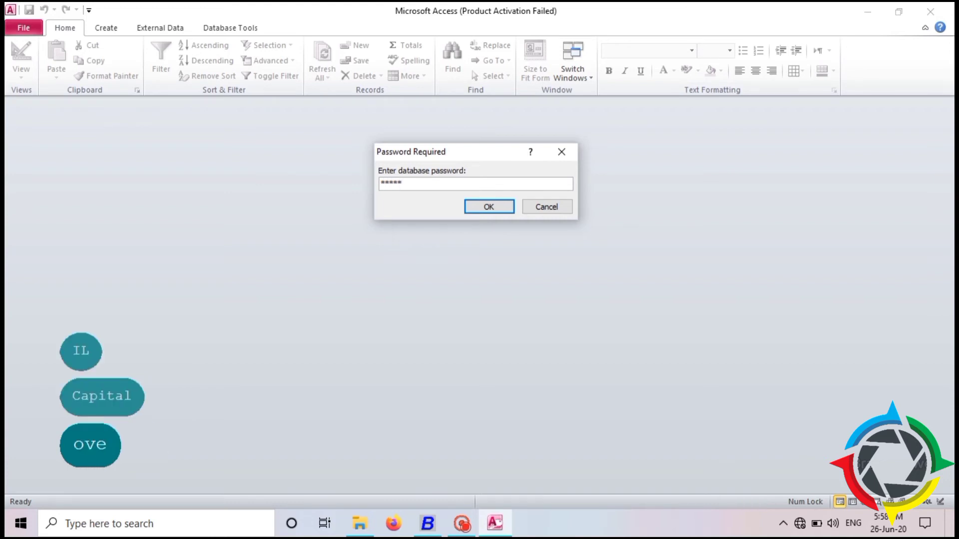
Enter the database password, using Caps Lock for its capital letters, and submit it to open the database.
{"action": "key", "text": "Caps_Lock"}
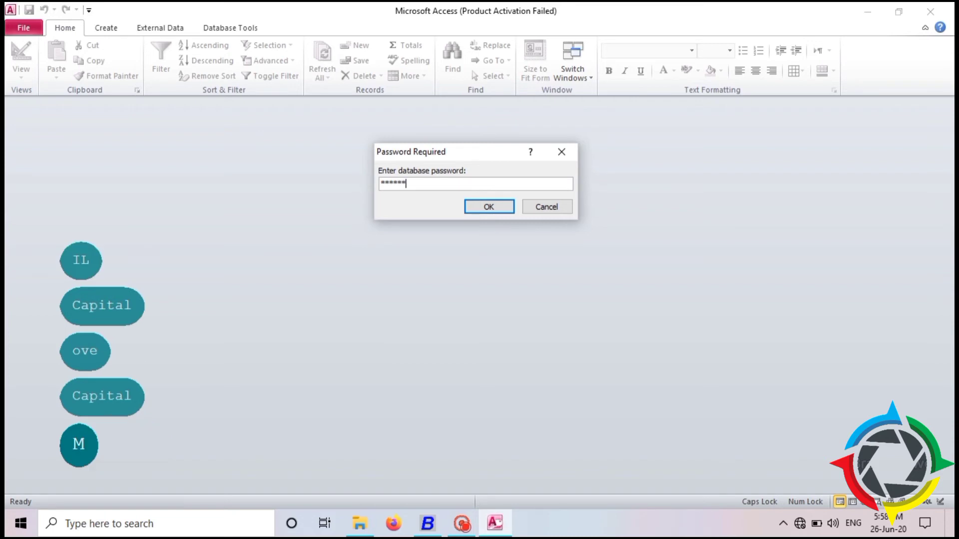
{"action": "key", "text": "Caps_Lock"}
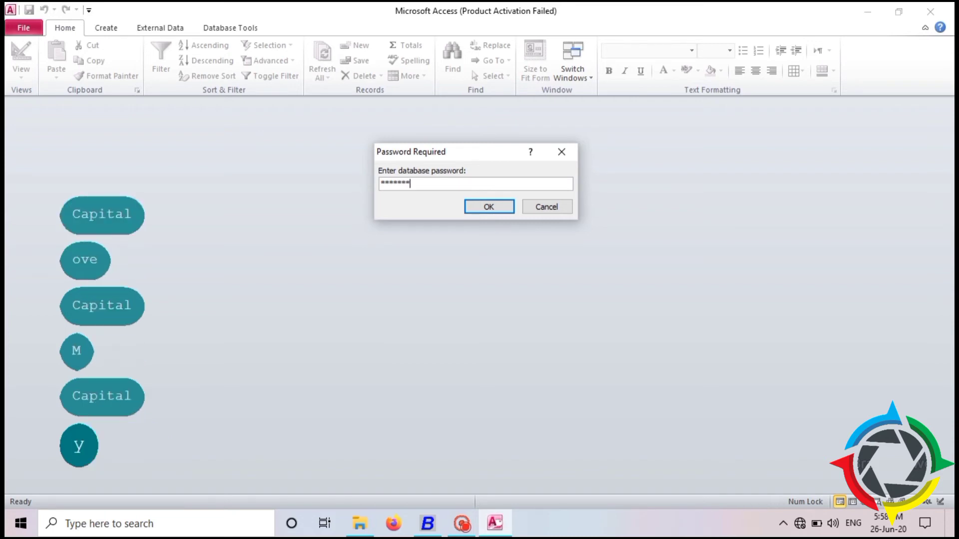
{"action": "key", "text": "Caps_Lock"}
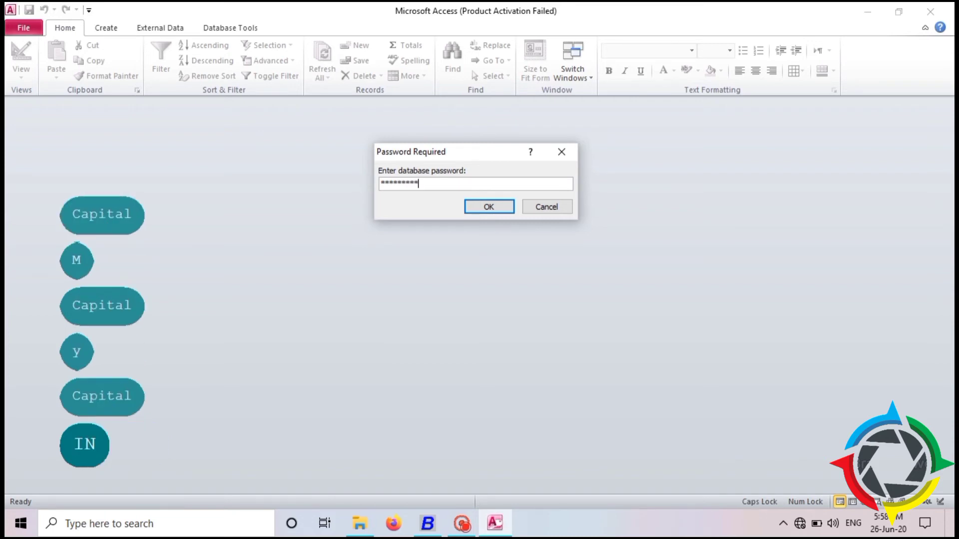
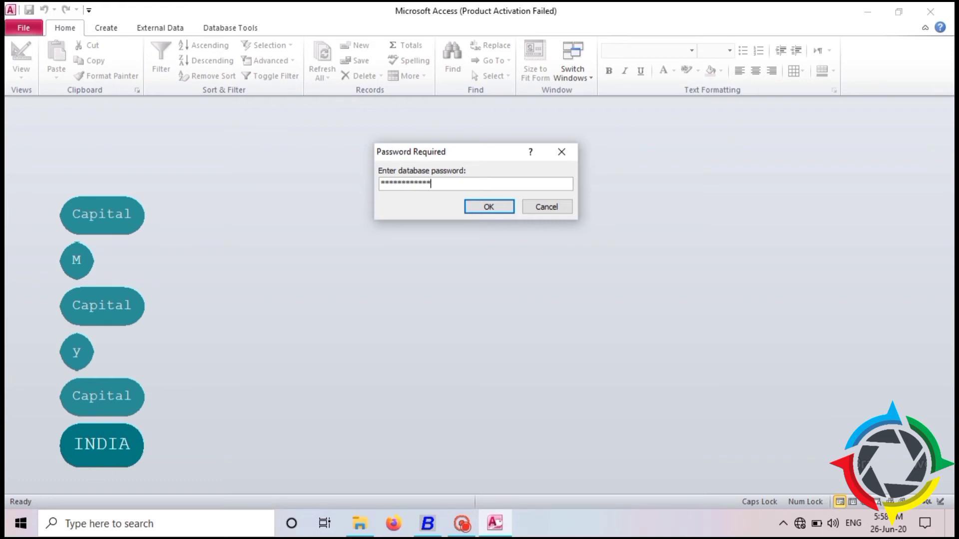
{"action": "key", "text": "Return"}
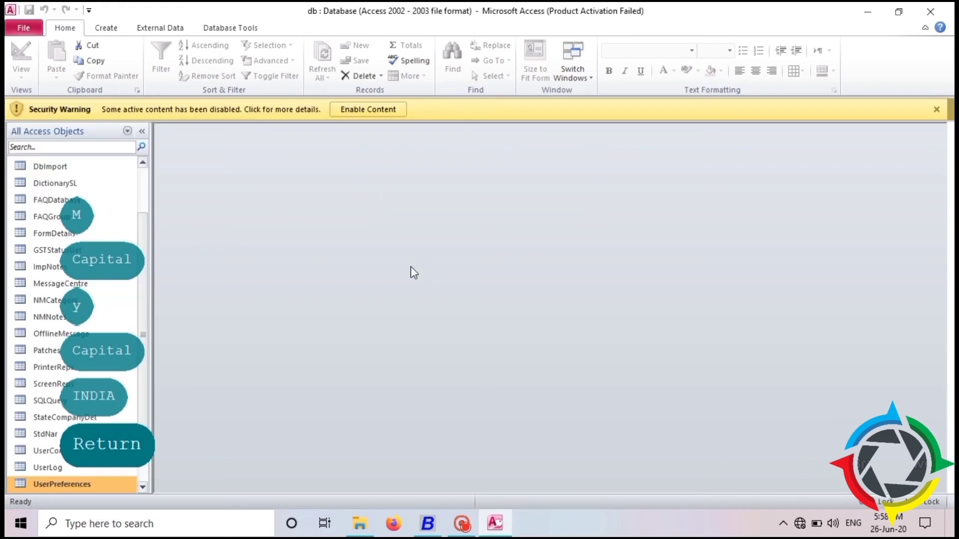
Resize the navigation pane and close the Office activation notice.
{"action": "mouse_move", "coordinate": [146, 302]}
{"action": "left_mouse_down"}
{"action": "mouse_move", "coordinate": [133, 326]}
{"action": "mouse_move", "coordinate": [142, 351]}
{"action": "left_mouse_up"}
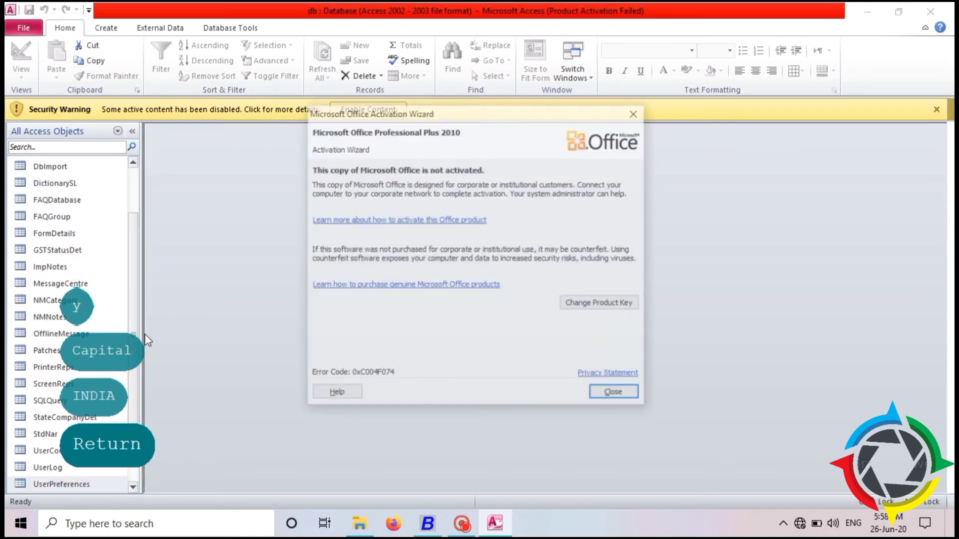
{"action": "left_click", "coordinate": [605, 392]}
{"action": "left_click_drag", "start_coordinate": [131, 313], "coordinate": [130, 348]}
{"action": "left_click", "coordinate": [125, 354]}
Open the UserPreferences table and put the first record's Name cell into editing.
{"action": "left_click", "coordinate": [60, 451]}
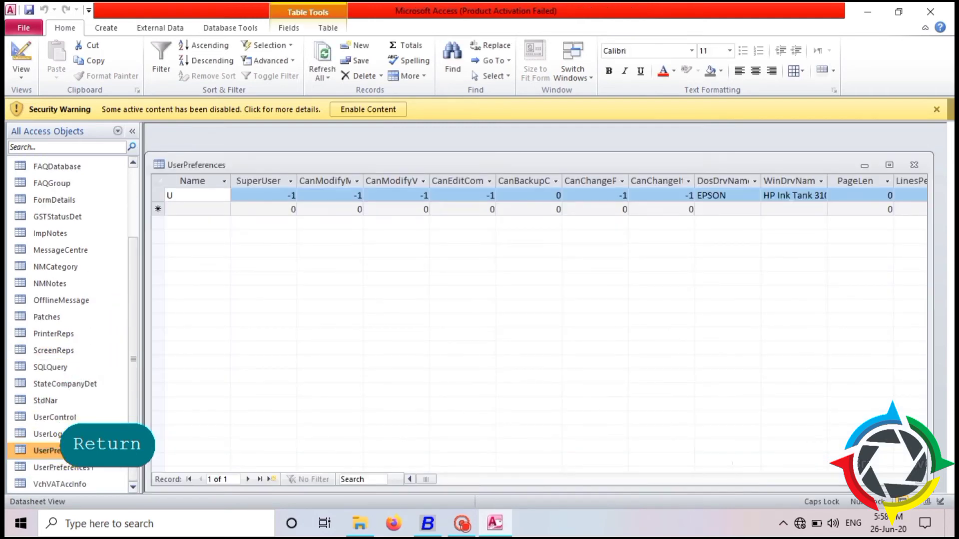
{"action": "left_click", "coordinate": [424, 479]}
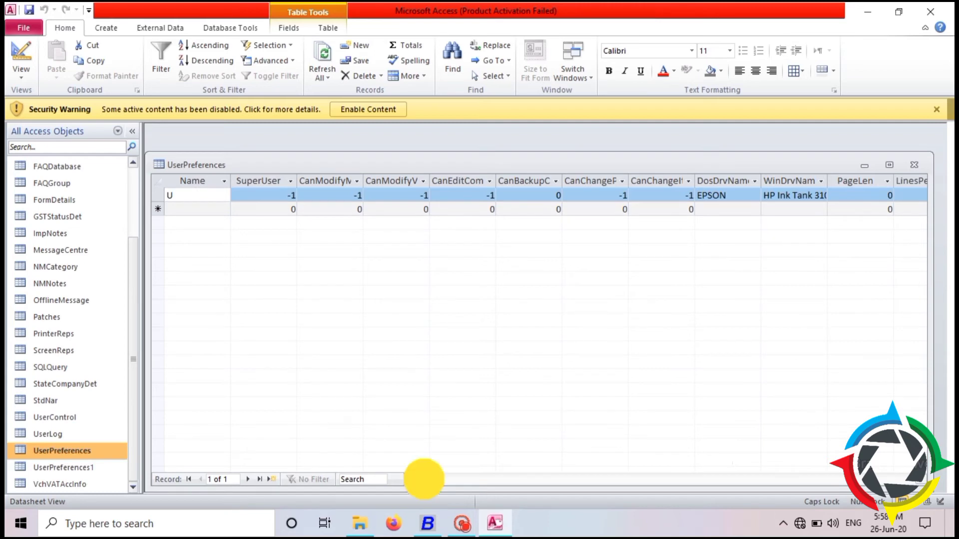
{"action": "left_click_drag", "start_coordinate": [424, 479], "coordinate": [415, 480]}
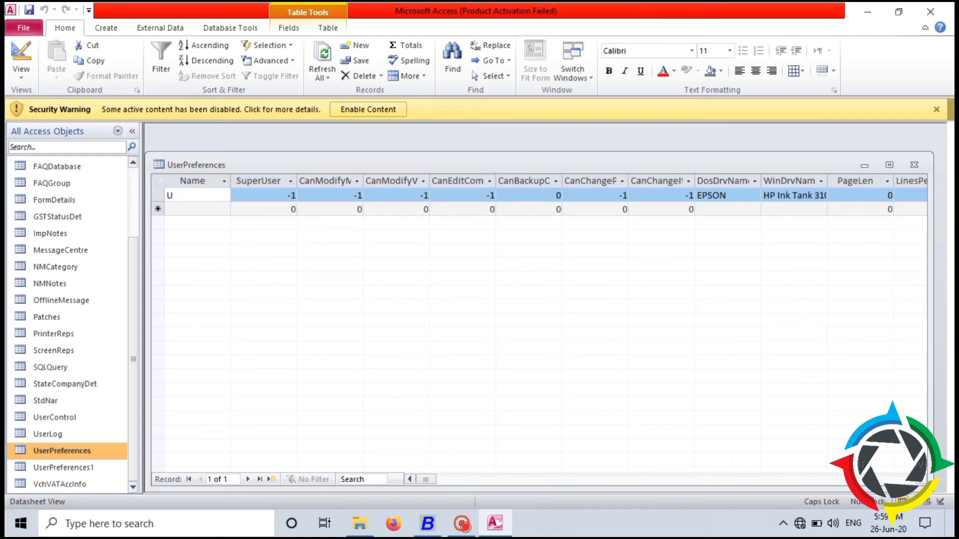
{"action": "left_click", "coordinate": [172, 195]}
Replace the record's Name with a one-letter name and select the scrambled UserPassword value.
{"action": "key", "text": "BackSpace"}
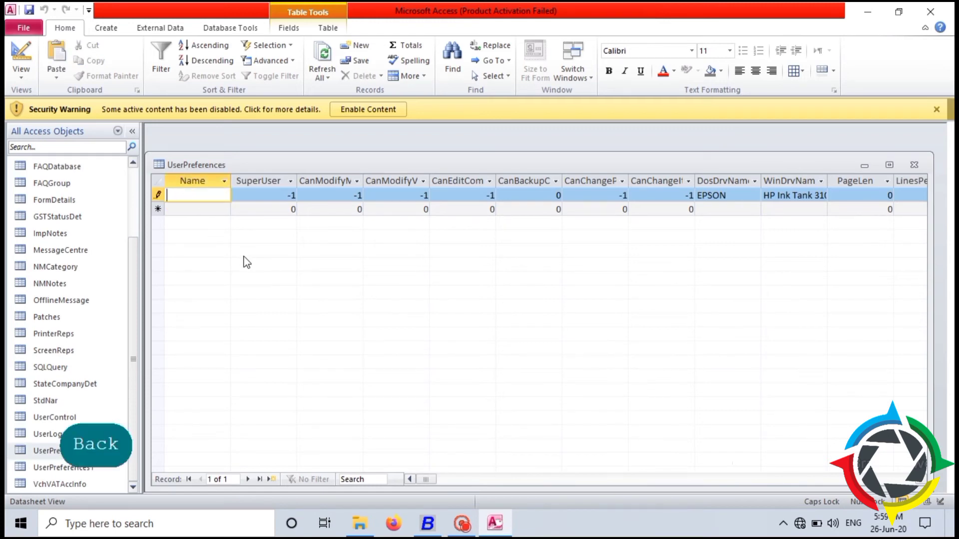
{"action": "type", "text": "T"}
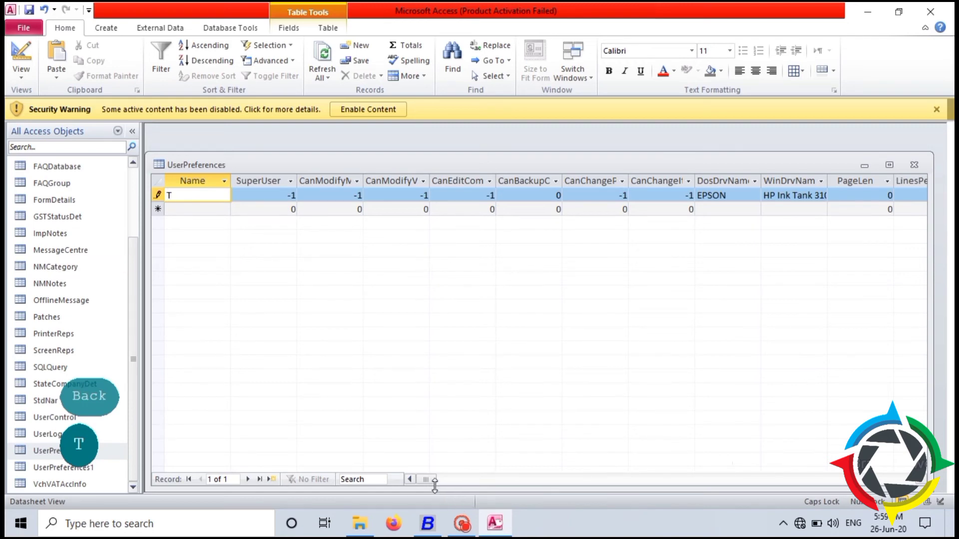
{"action": "mouse_move", "coordinate": [428, 484]}
{"action": "left_mouse_down"}
{"action": "mouse_move", "coordinate": [456, 482]}
{"action": "mouse_move", "coordinate": [443, 483]}
{"action": "left_mouse_up"}
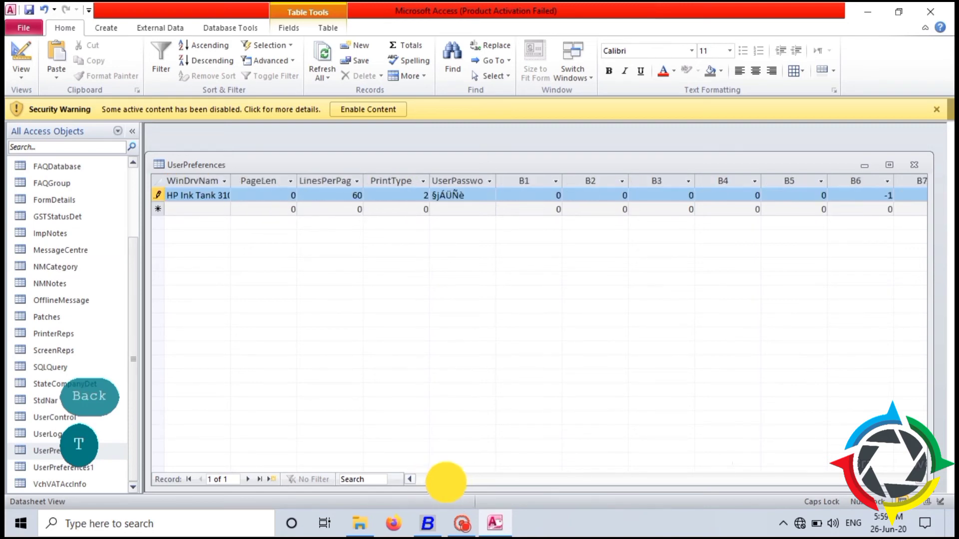
{"action": "left_click", "coordinate": [474, 195]}
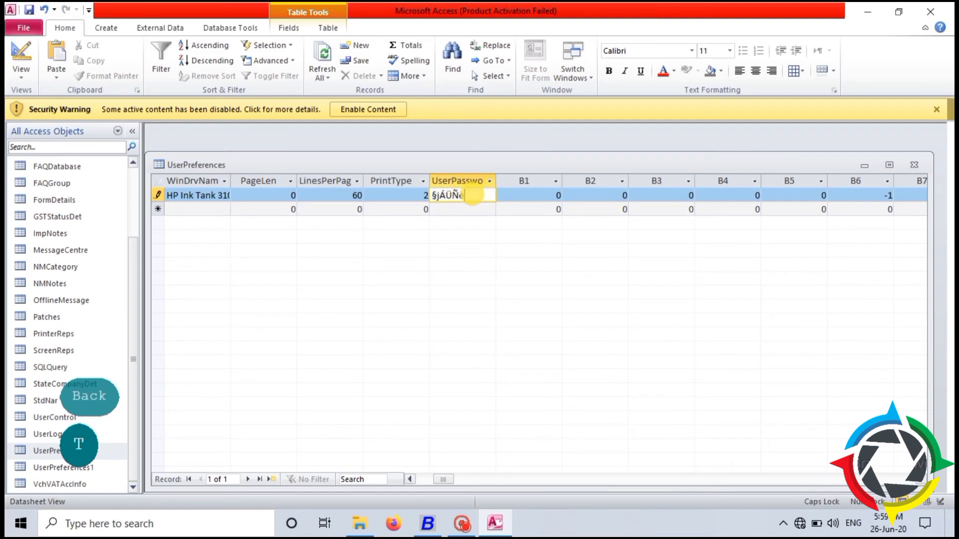
{"action": "left_click_drag", "start_coordinate": [468, 195], "coordinate": [430, 200]}
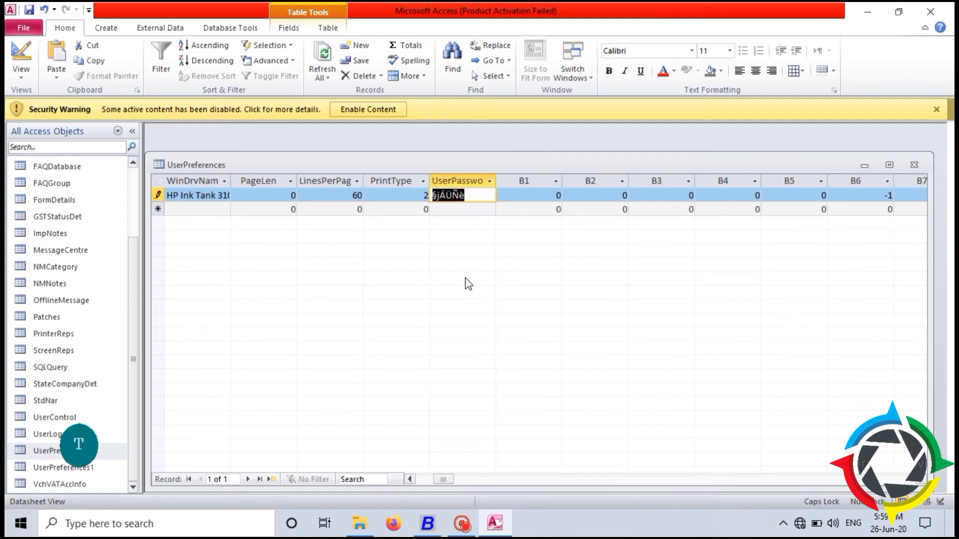
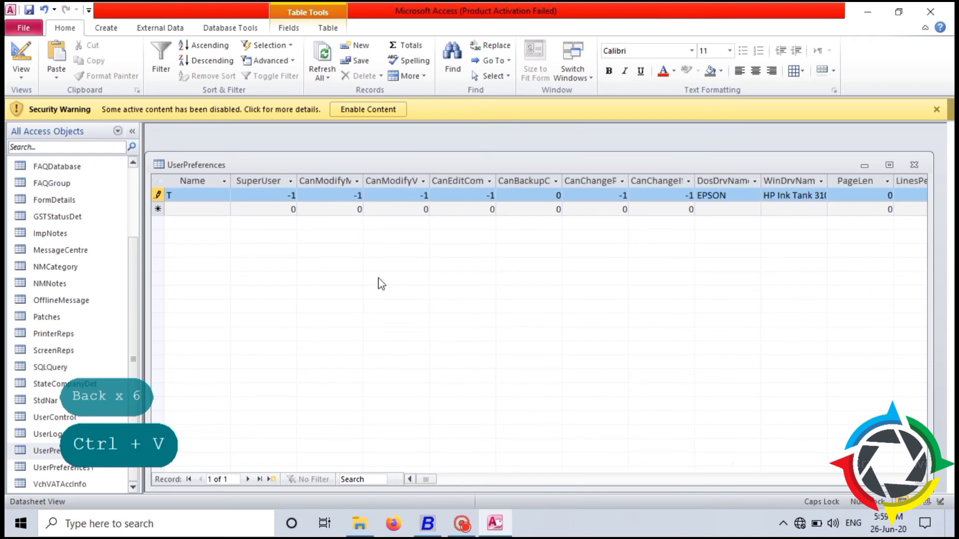
Save the pasted UserPassword value in UserPreferences and close Microsoft Access.
{"action": "key", "text": "ctrl+s"}
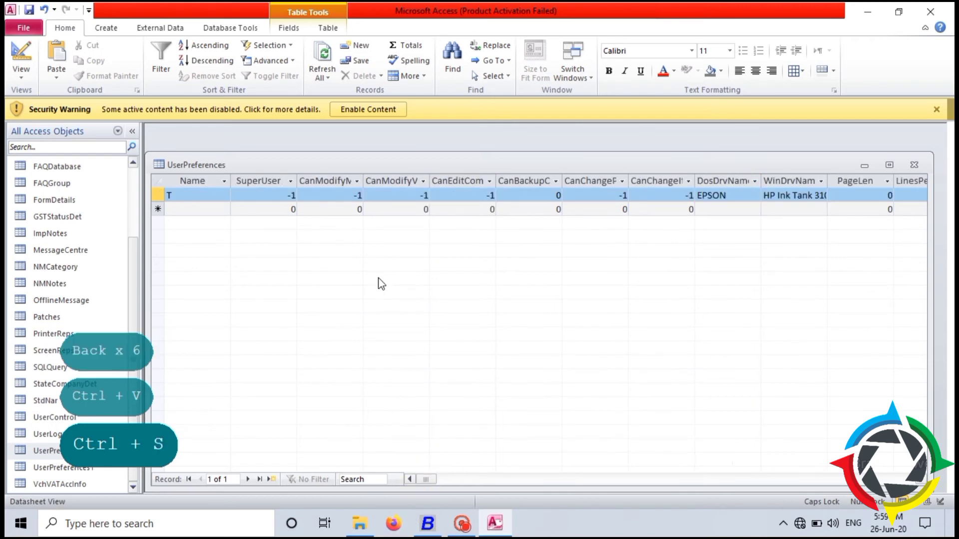
{"action": "left_click", "coordinate": [929, 11]}
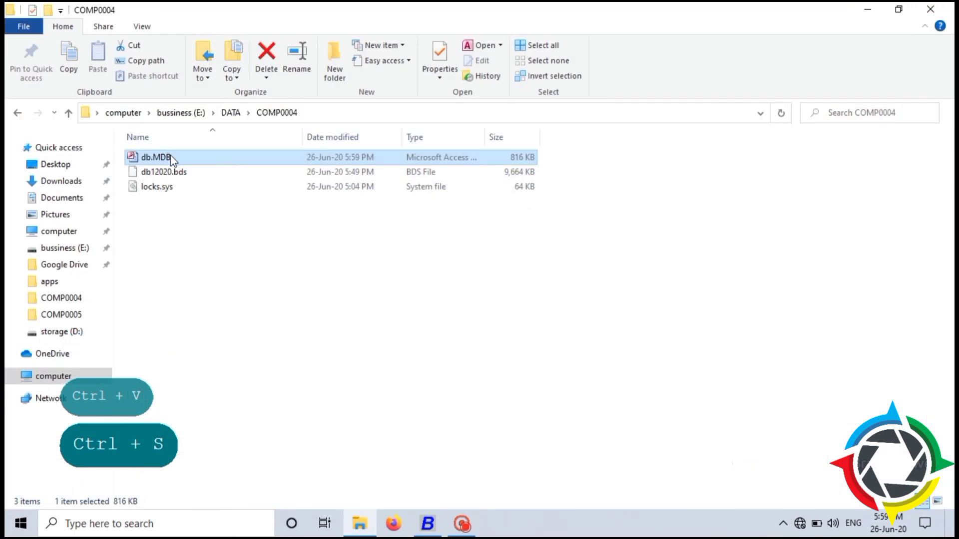
Rename db.MDB in the COMP0004 folder back to db.BDS, accepting the extension change.
{"action": "left_click", "coordinate": [172, 157]}
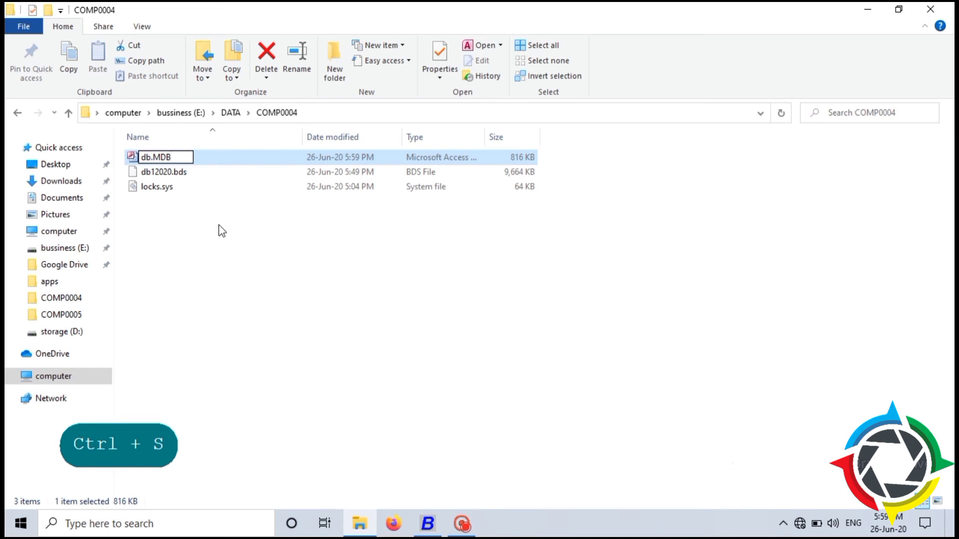
{"action": "key", "text": "BackSpace"}
{"action": "key", "text": "BackSpace"}
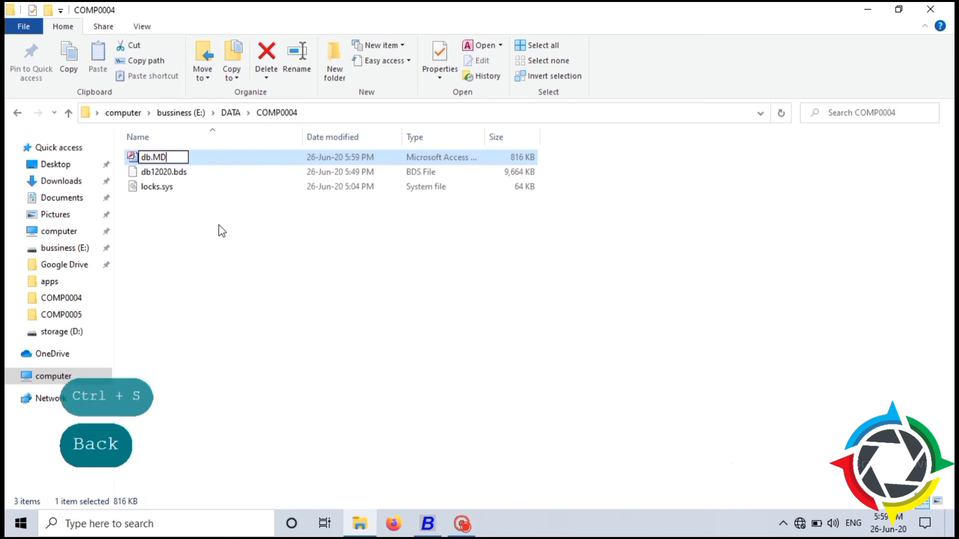
{"action": "key", "text": "BackSpace"}
{"action": "type", "text": "B"}
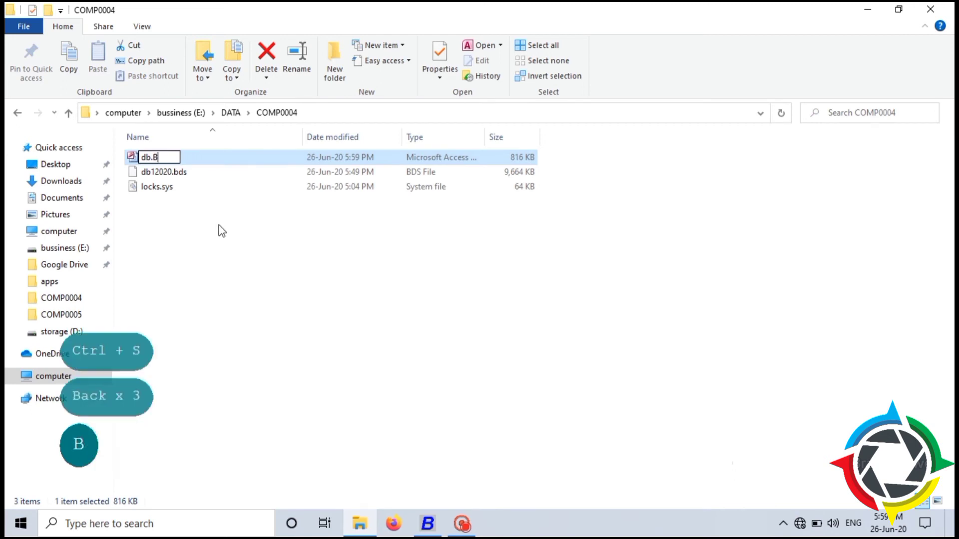
{"action": "type", "text": "DS"}
{"action": "key", "text": "Return"}
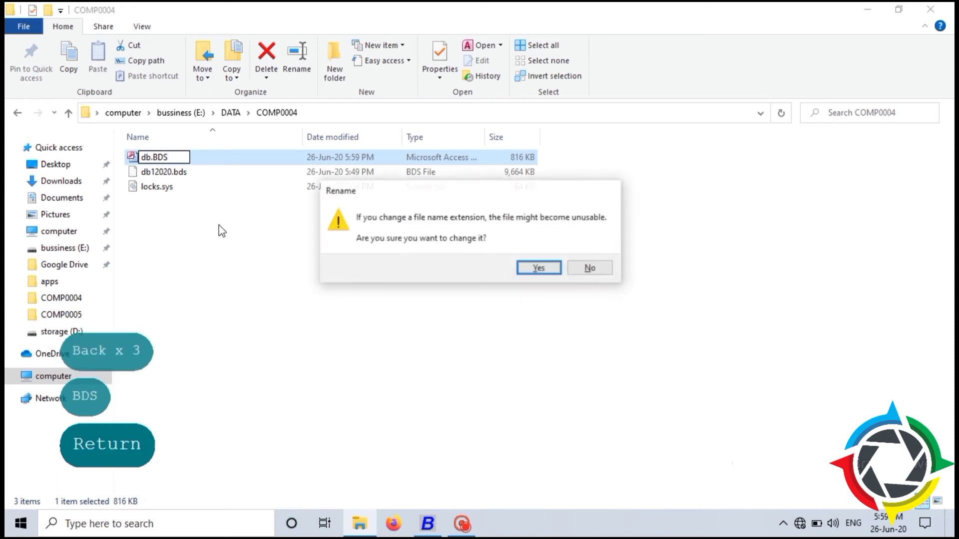
{"action": "key", "text": "Return"}
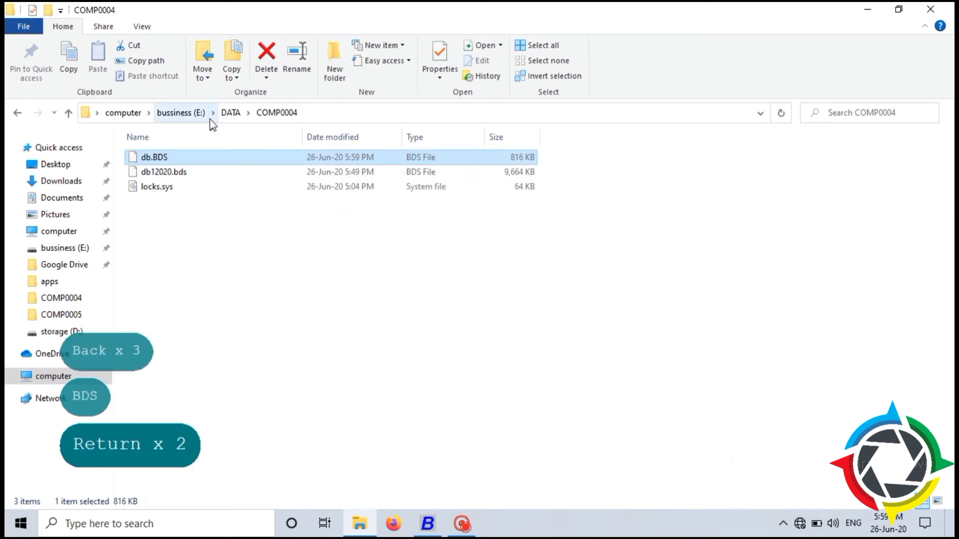
Go up to the drive's top folder and bring up Busy's company list showing TECHNICAL.
{"action": "key", "text": "BackSpace"}
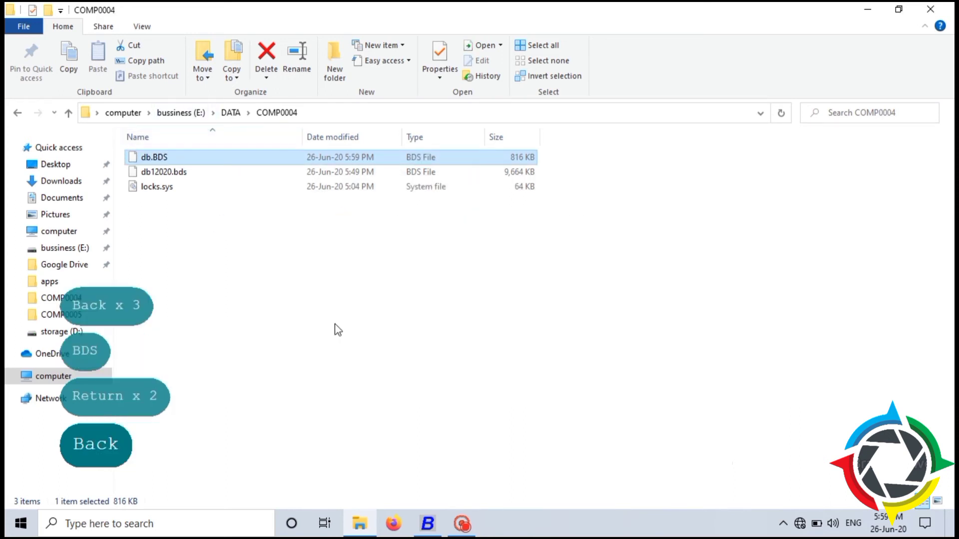
{"action": "key", "text": "BackSpace"}
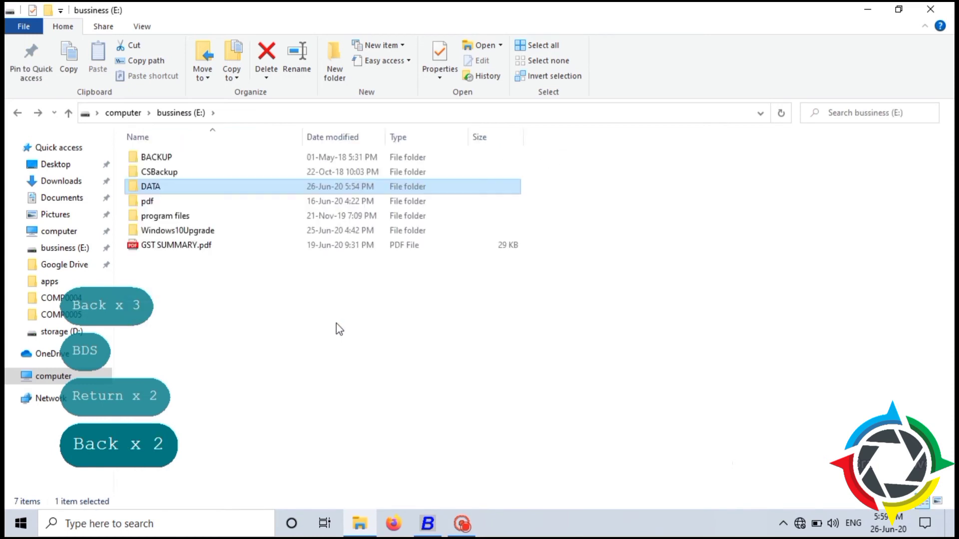
{"action": "left_click", "coordinate": [426, 527]}
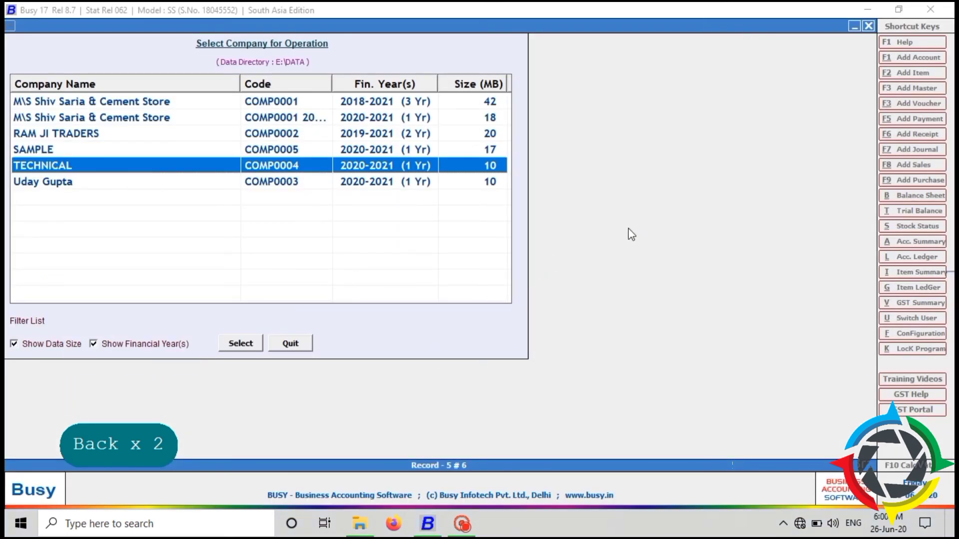
Open TECHNICAL (COMP0004) and log in with its user name and password for F.Y. 2020-21.
{"action": "key", "text": "Return"}
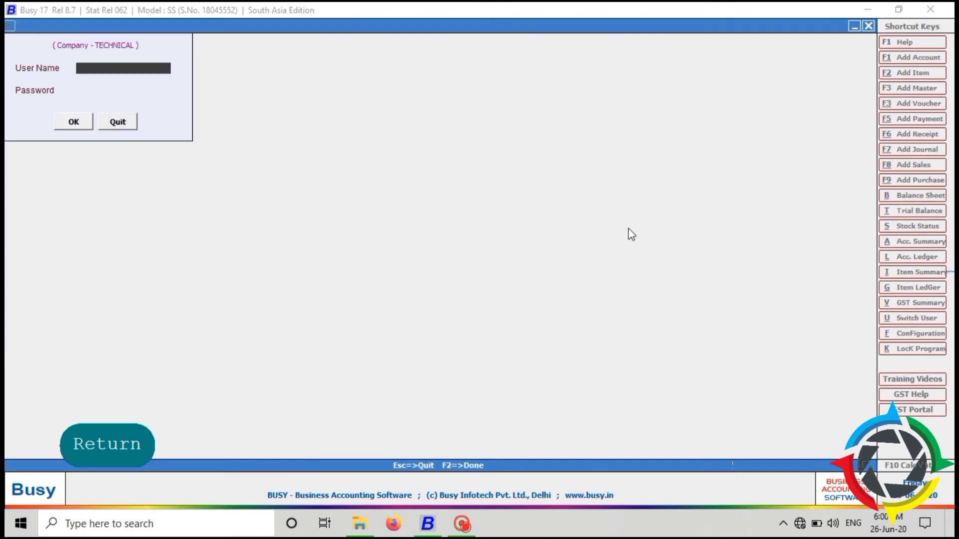
{"action": "type", "text": "T"}
{"action": "key", "text": "Return"}
{"action": "key", "text": "Tab"}
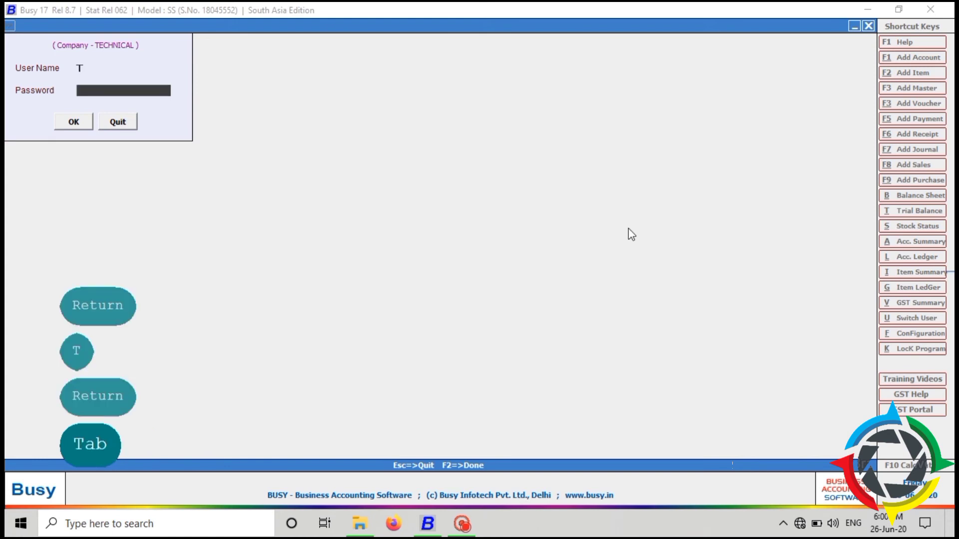
{"action": "type", "text": "T"}
{"action": "key", "text": "Return"}
{"action": "key", "text": "Tab"}
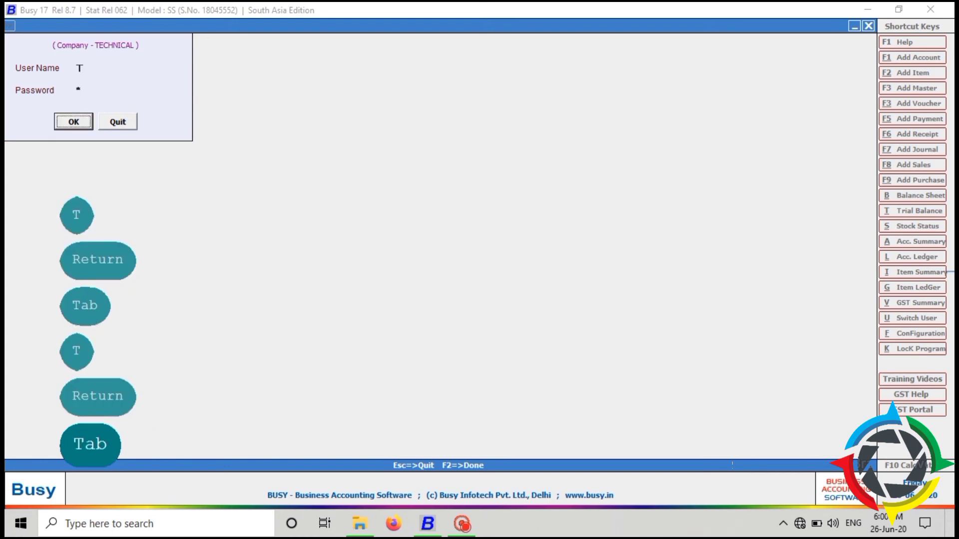
{"action": "key", "text": "Return"}
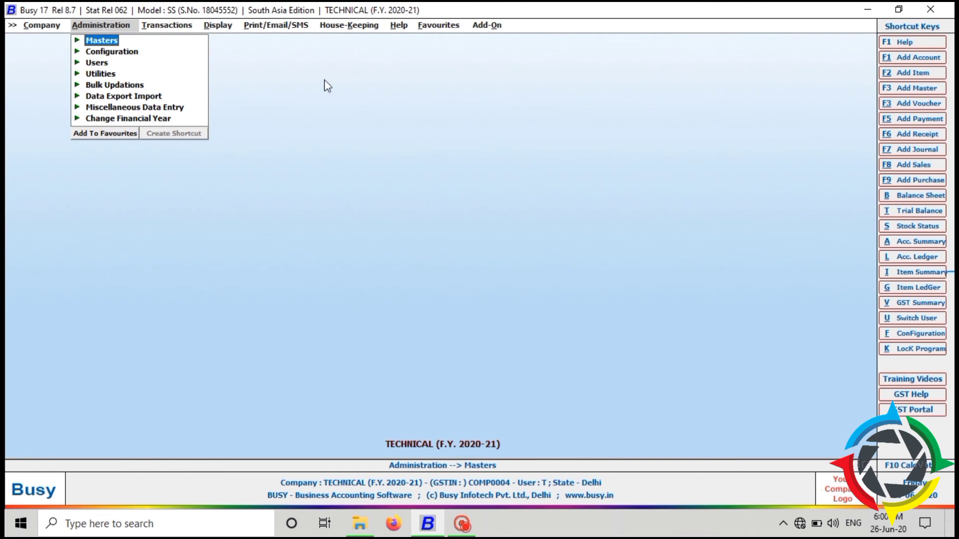
Close the currently open TECHNICAL company.
{"action": "key", "text": "Escape"}
{"action": "key", "text": "Escape"}
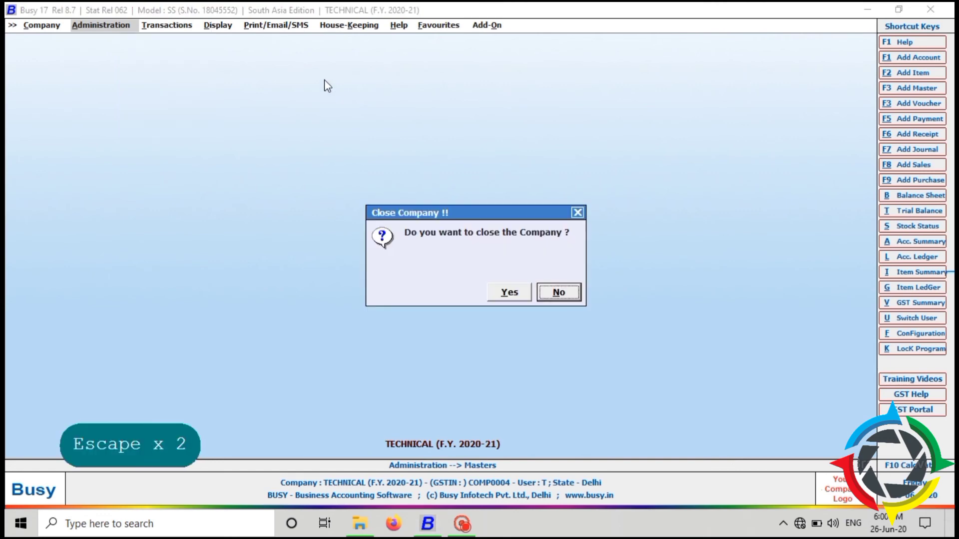
{"action": "key", "text": "Left"}
{"action": "key", "text": "Return"}
{"action": "key", "text": "Return"}
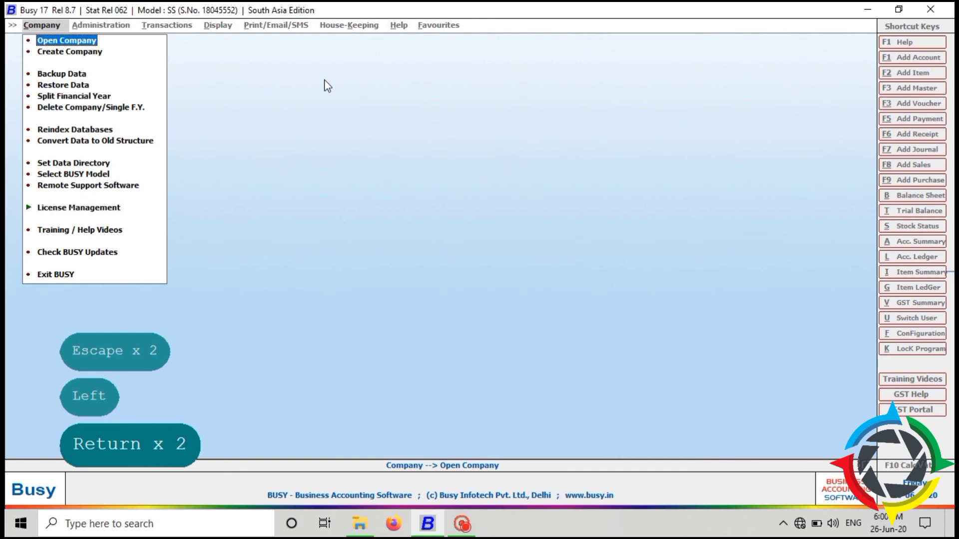
Reopen TECHNICAL, get the user name rejected as invalid, and cancel back to main options.
{"action": "left_click", "coordinate": [62, 169]}
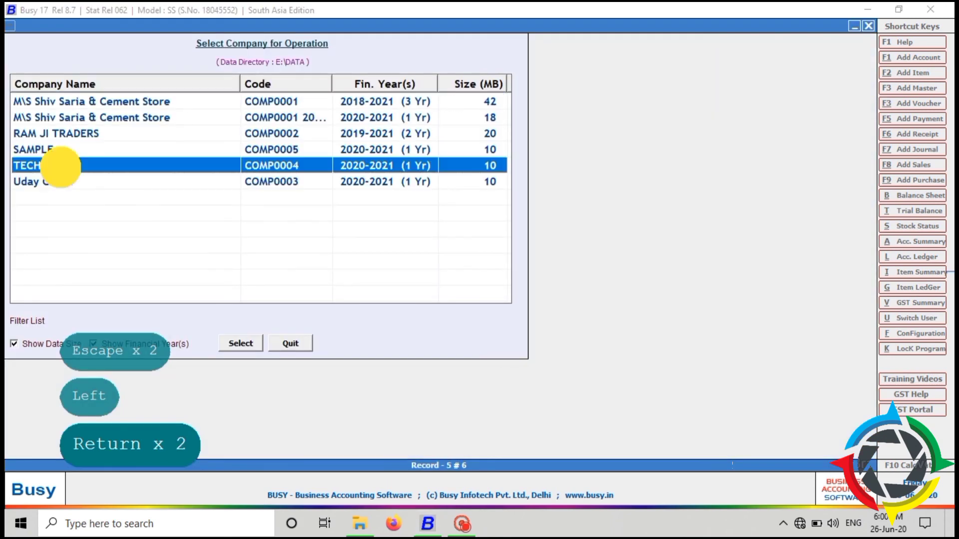
{"action": "double_click", "coordinate": [62, 169]}
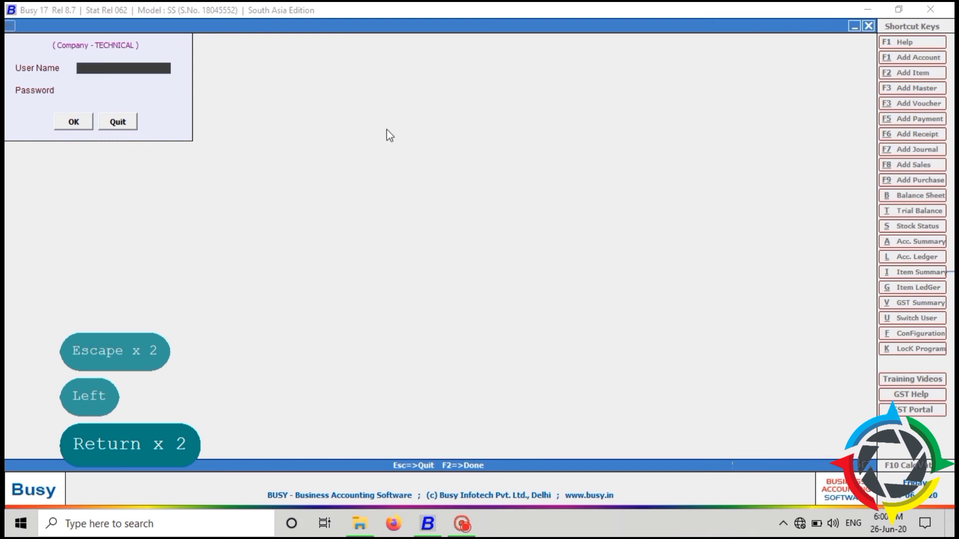
{"action": "type", "text": "U"}
{"action": "key", "text": "Return"}
{"action": "key", "text": "Tab"}
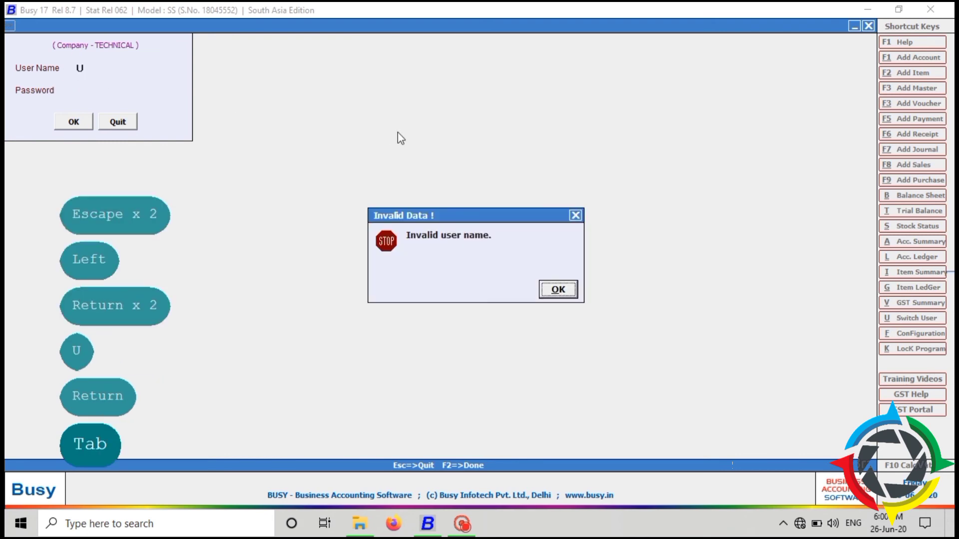
{"action": "key", "text": "Return"}
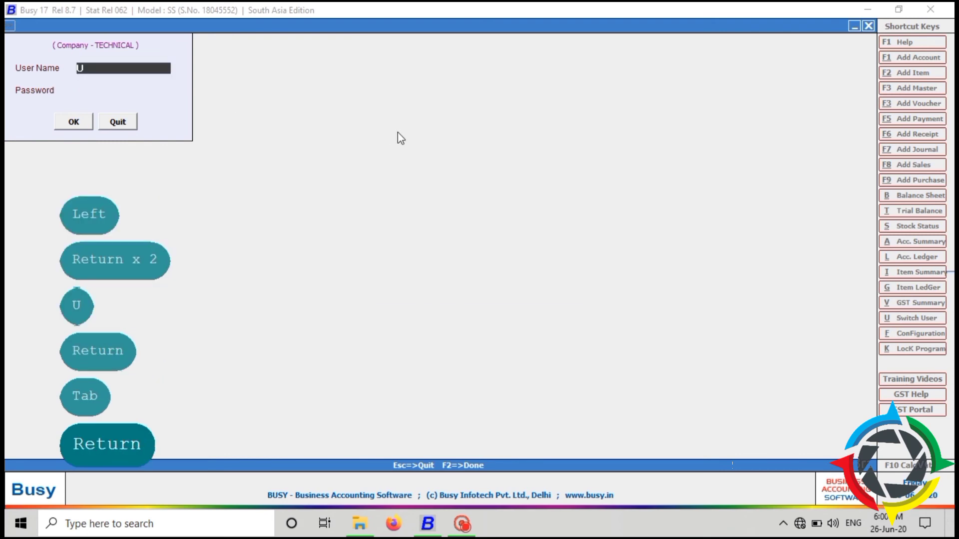
{"action": "key", "text": "Escape"}
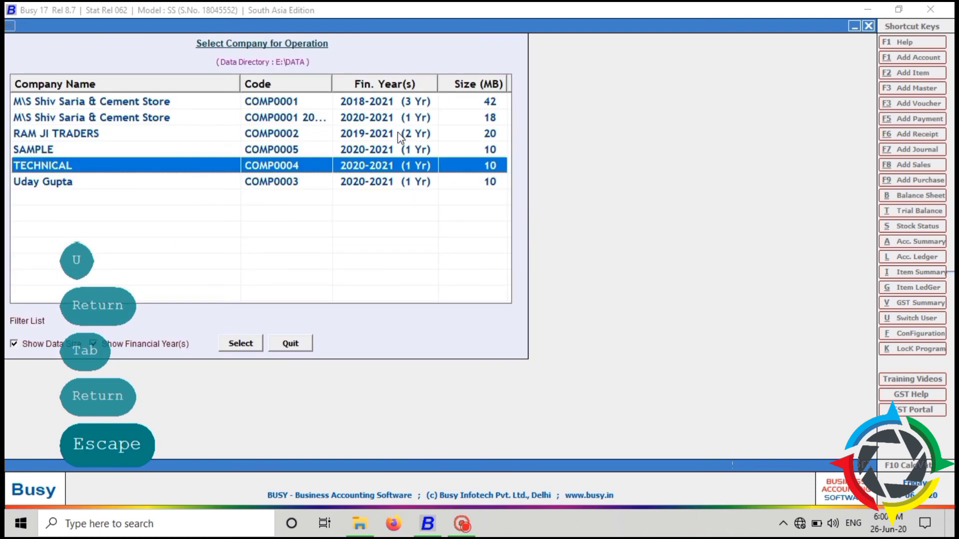
{"action": "key", "text": "Escape"}
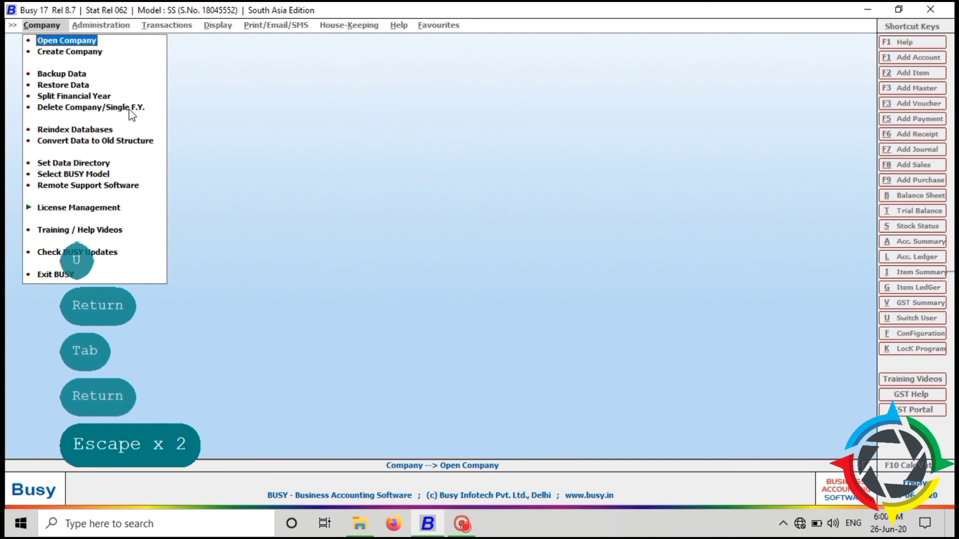
Start Delete Company/Single F.Y. and select SAMPLE as the company to delete.
{"action": "left_click", "coordinate": [79, 110]}
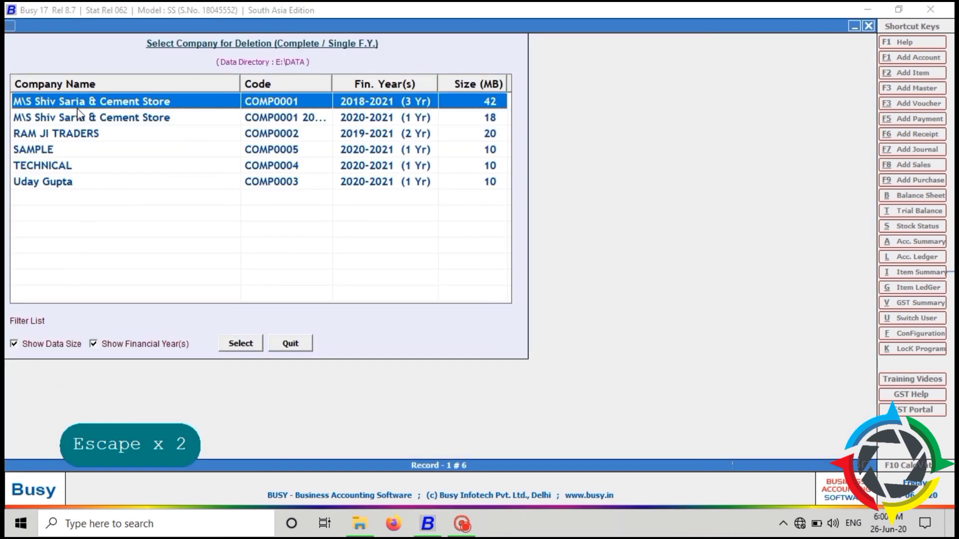
{"action": "left_click", "coordinate": [80, 149]}
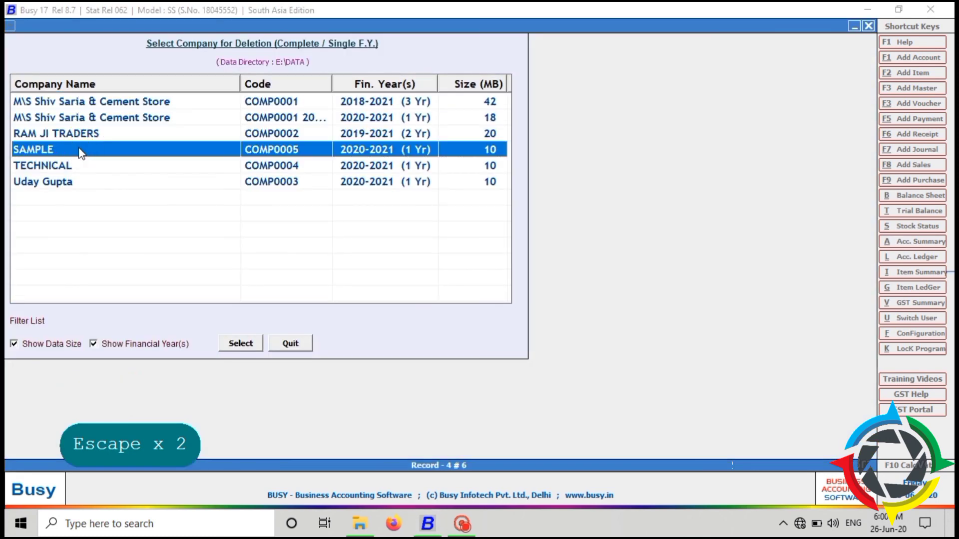
{"action": "left_click", "coordinate": [236, 344]}
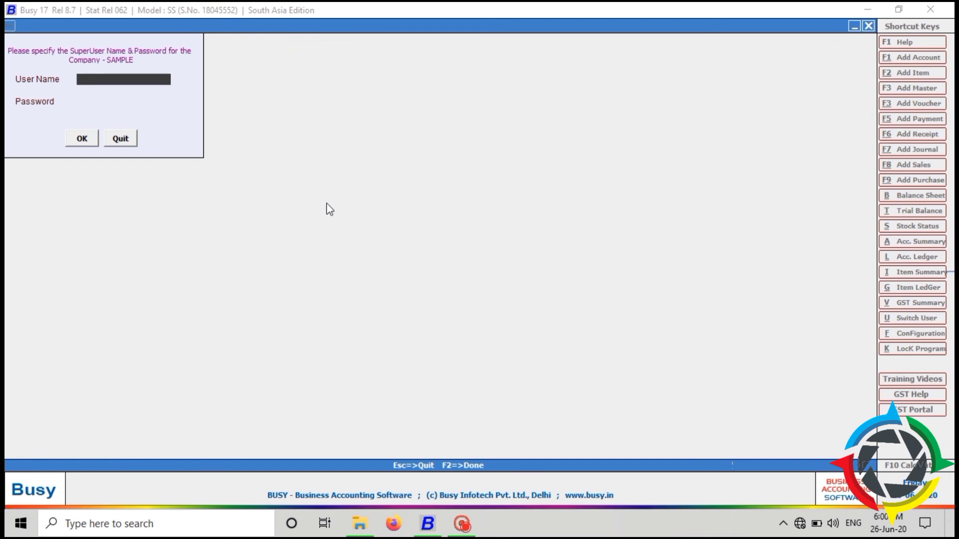
Authorise as super user, choose Complete Company, and confirm permanent deletion with Yes.
{"action": "type", "text": "T"}
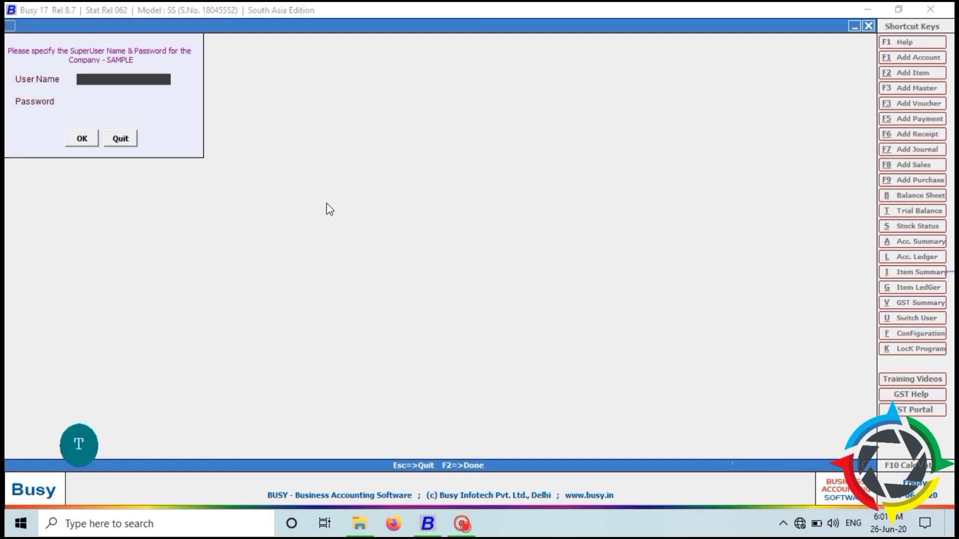
{"action": "key", "text": "Return"}
{"action": "key", "text": "Tab"}
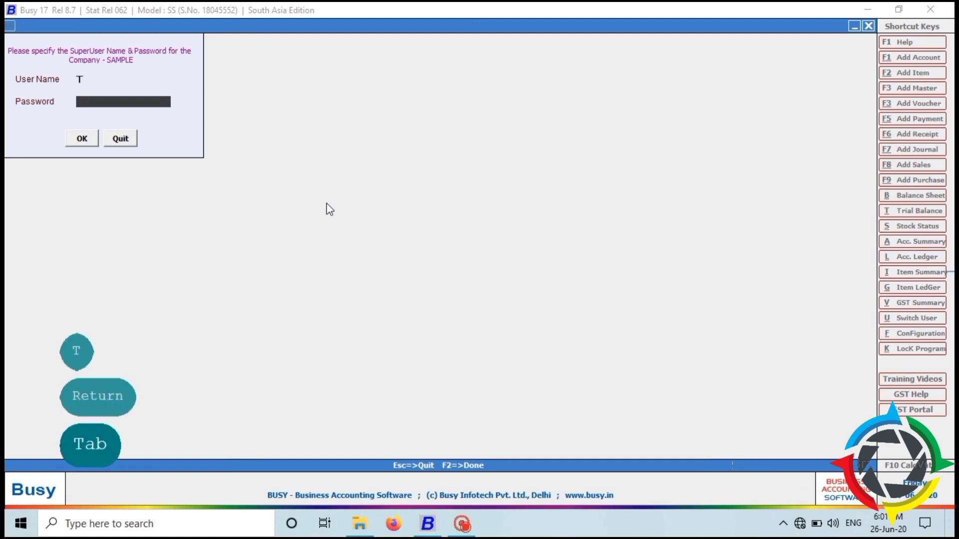
{"action": "type", "text": "T"}
{"action": "key", "text": "Return"}
{"action": "key", "text": "Tab"}
{"action": "key", "text": "Return"}
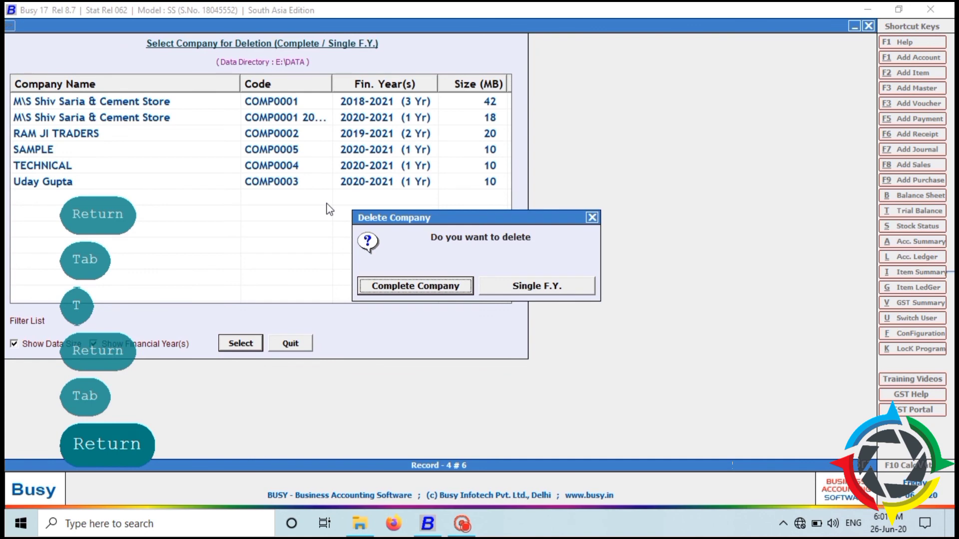
{"action": "key", "text": "Return"}
{"action": "key", "text": "Left"}
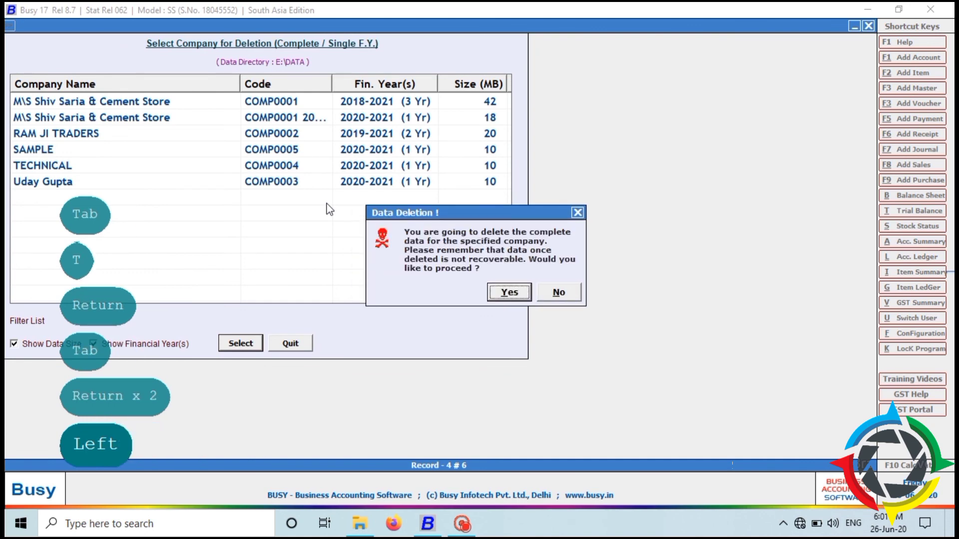
{"action": "key", "text": "Return"}
{"action": "key", "text": "Return"}
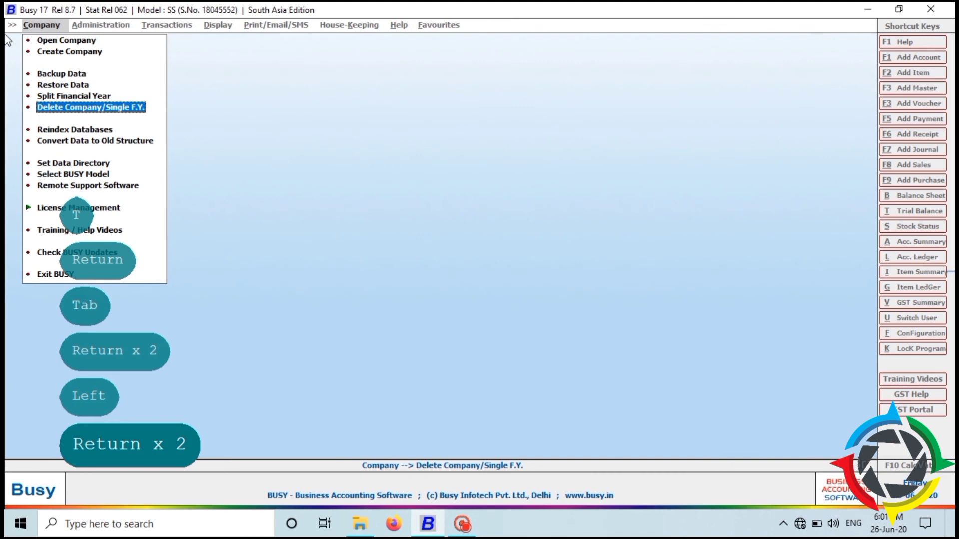
{"action": "left_click", "coordinate": [55, 39]}
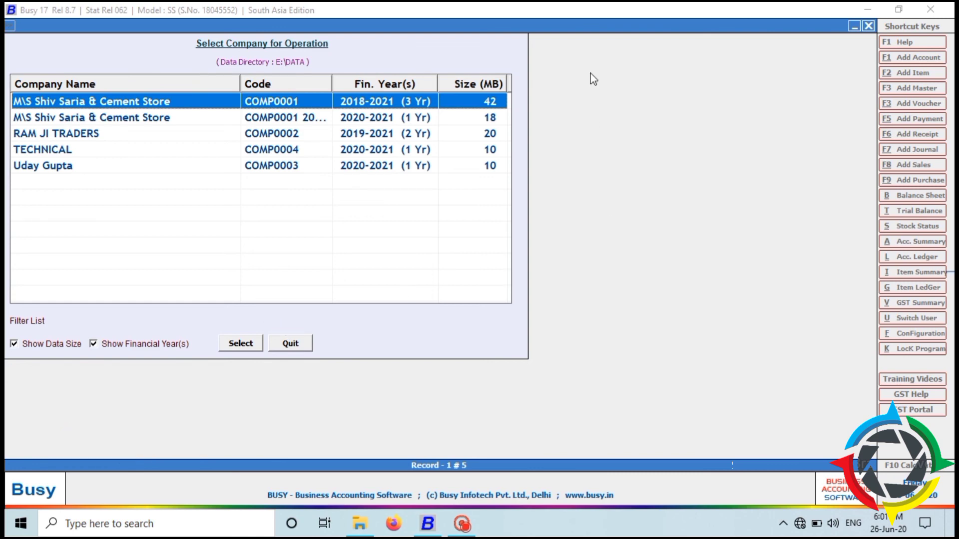
{"action": "key", "text": "Escape"}
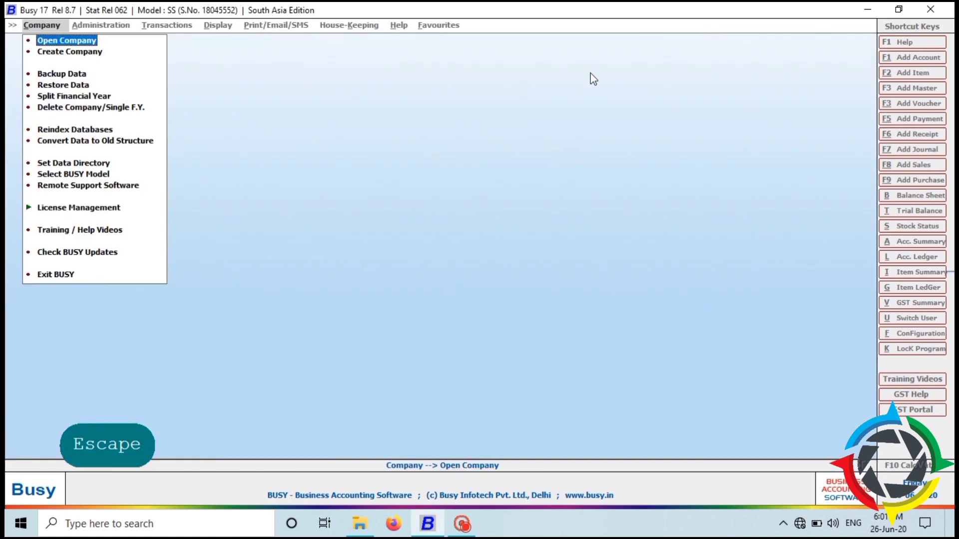